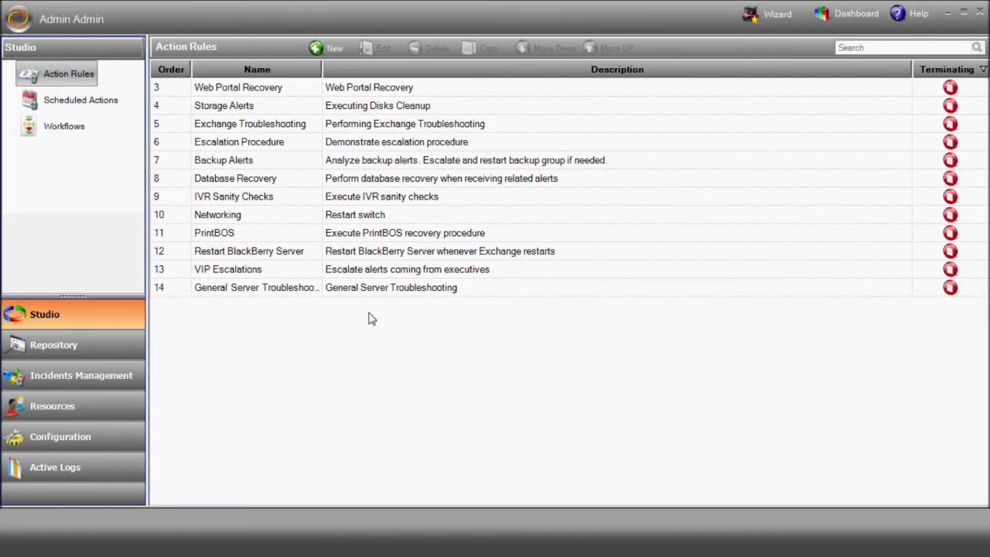
Create a new rule 'Unlock Active Directory Account' described 'Unlock AD Account Remotely using email'
{"action": "left_click", "coordinate": [330, 48]}
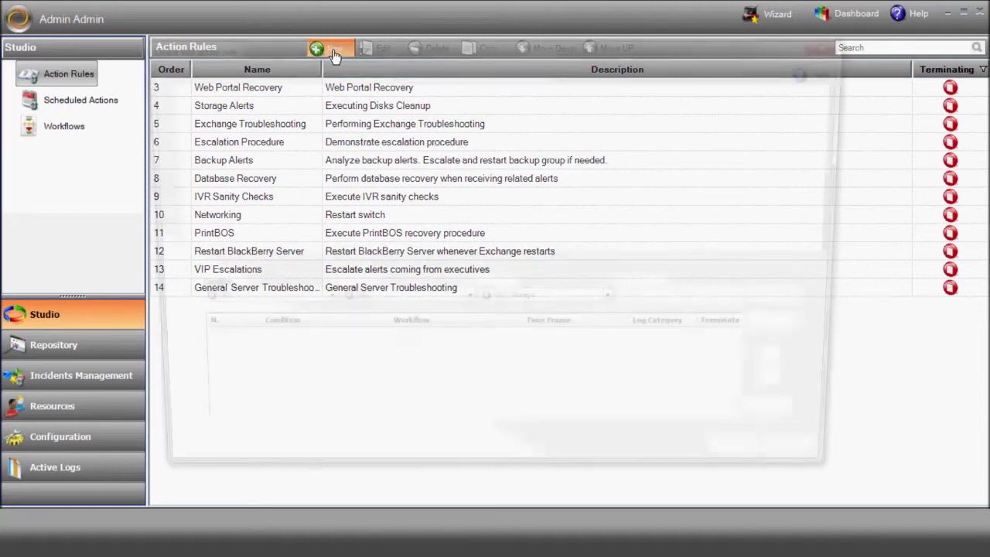
{"action": "type", "text": "Unlock Active Directory Account"}
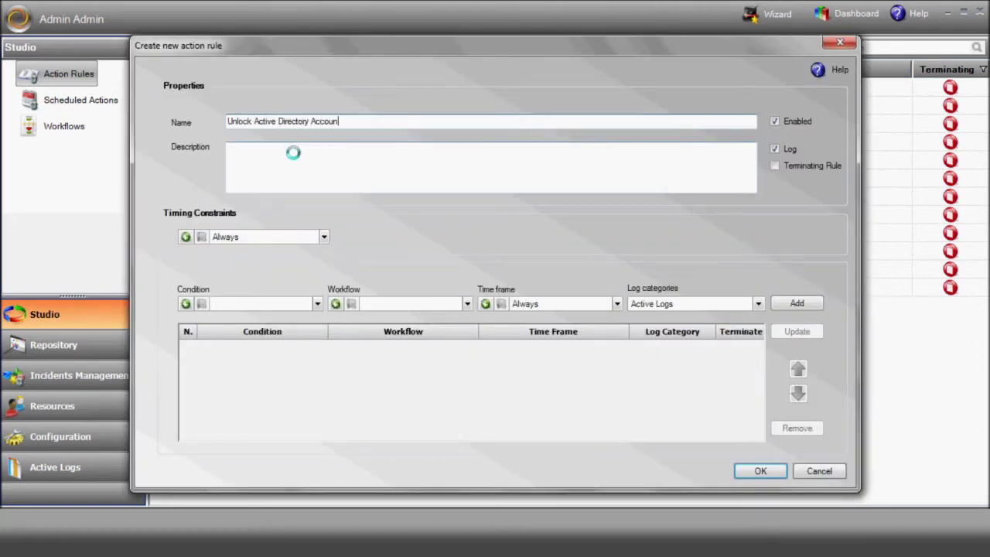
{"action": "left_click", "coordinate": [258, 160]}
{"action": "type", "text": "Unlock AD Account Remotely using email"}
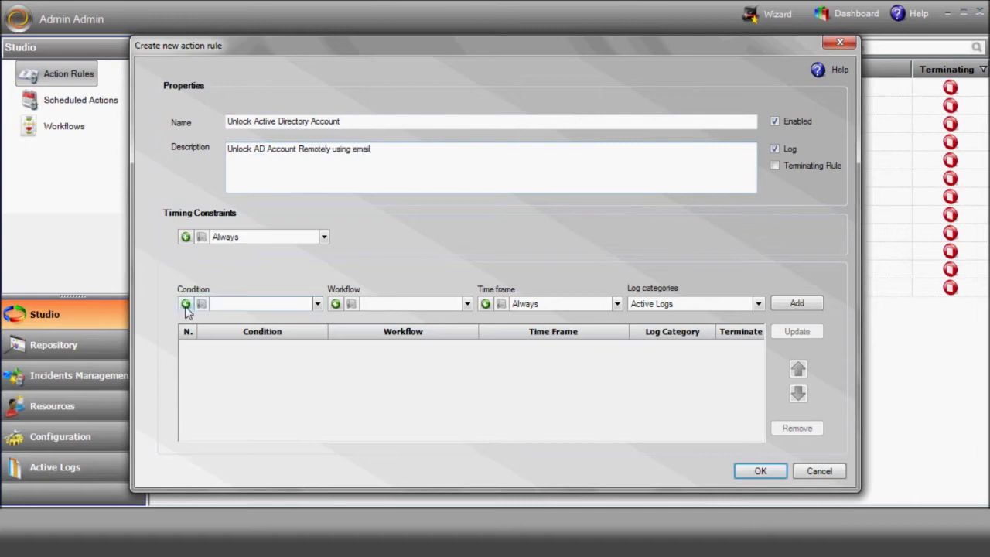
Start an 'unlock AD account' condition with a Source Equals criterion for the chosen sender
{"action": "left_click", "coordinate": [186, 304]}
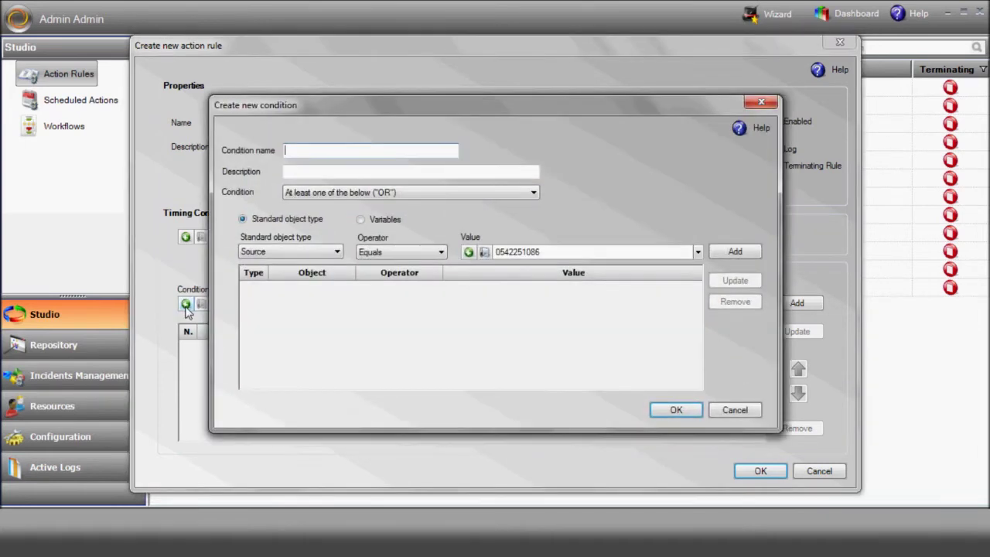
{"action": "type", "text": "unlock AD account"}
{"action": "left_click", "coordinate": [697, 252]}
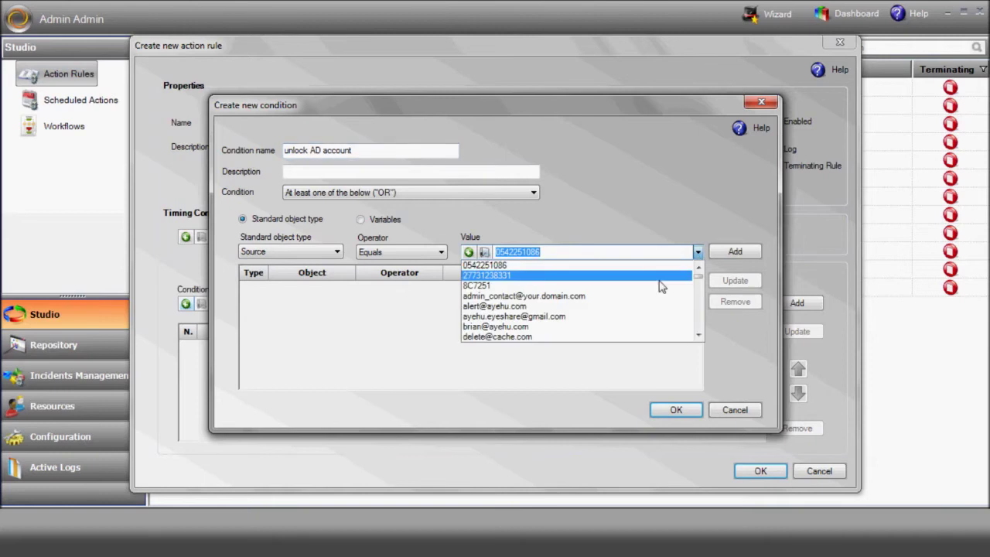
{"action": "left_click", "coordinate": [602, 306]}
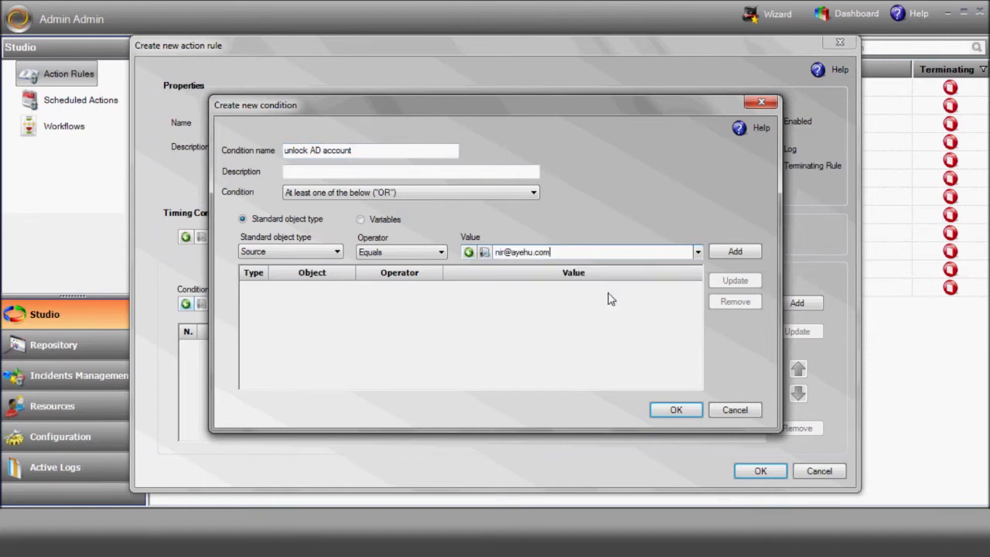
{"action": "left_click", "coordinate": [733, 251]}
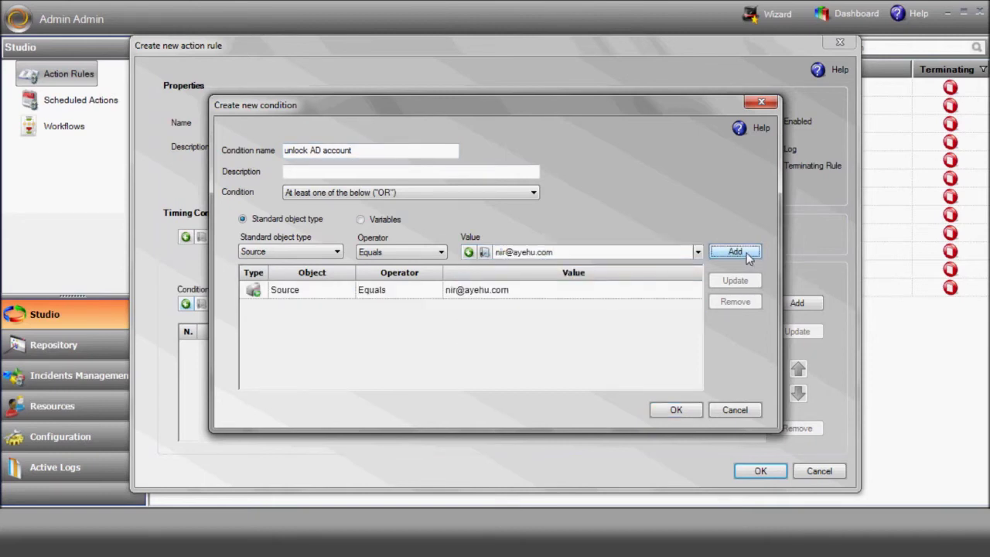
Add a Subject Contains 'unlock' criterion, combine criteria with AND, and start a new workflow
{"action": "left_click", "coordinate": [337, 254]}
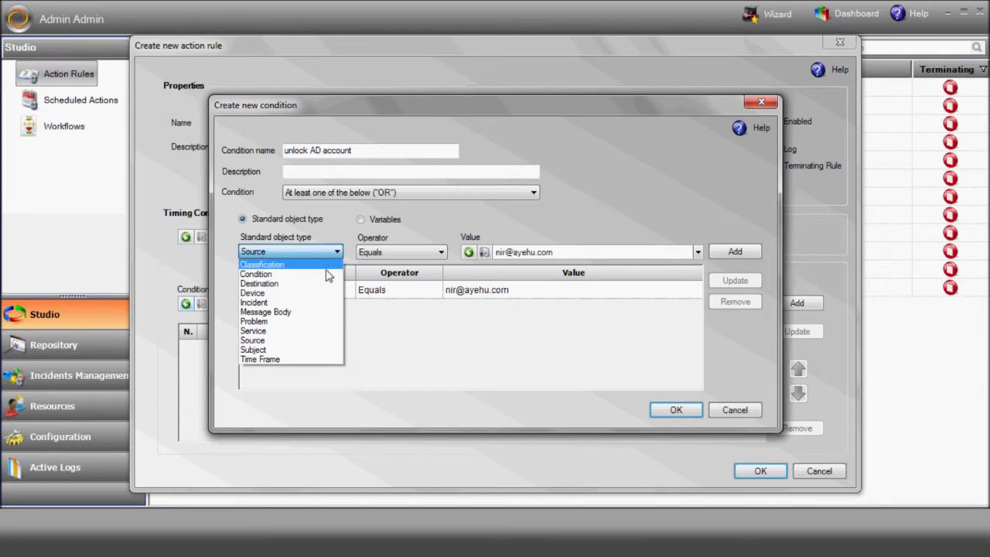
{"action": "left_click", "coordinate": [299, 349]}
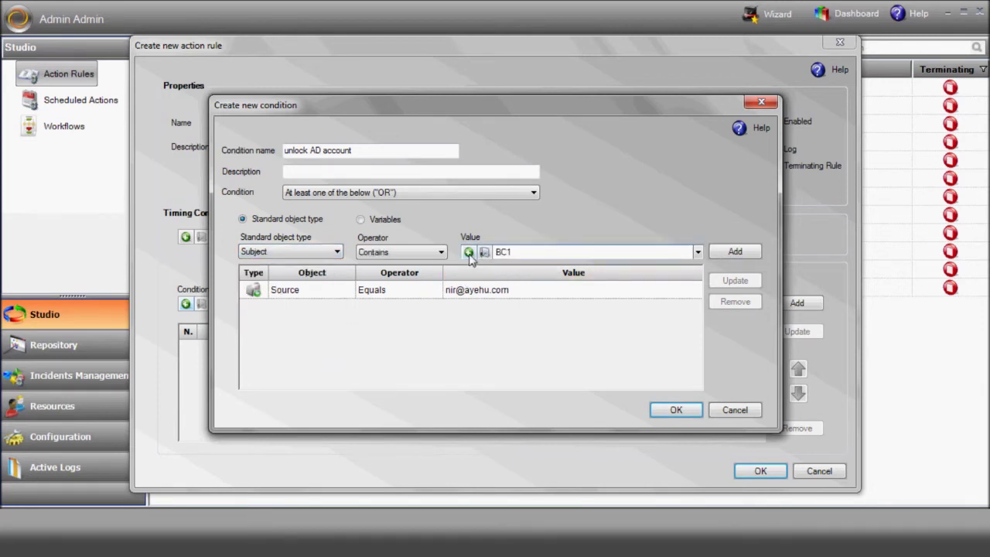
{"action": "left_click", "coordinate": [469, 253]}
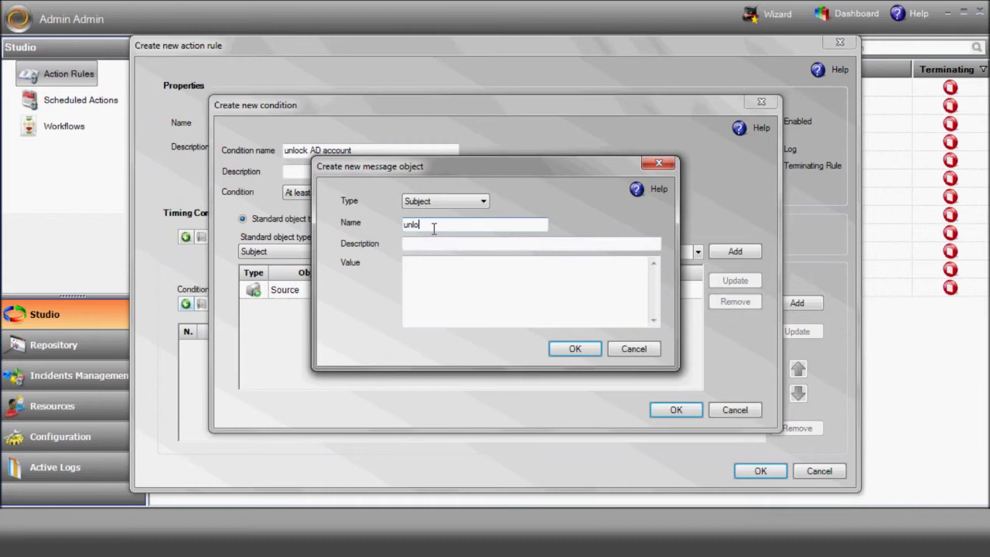
{"action": "type", "text": "unlock"}
{"action": "left_click", "coordinate": [430, 268]}
{"action": "type", "text": "unl"}
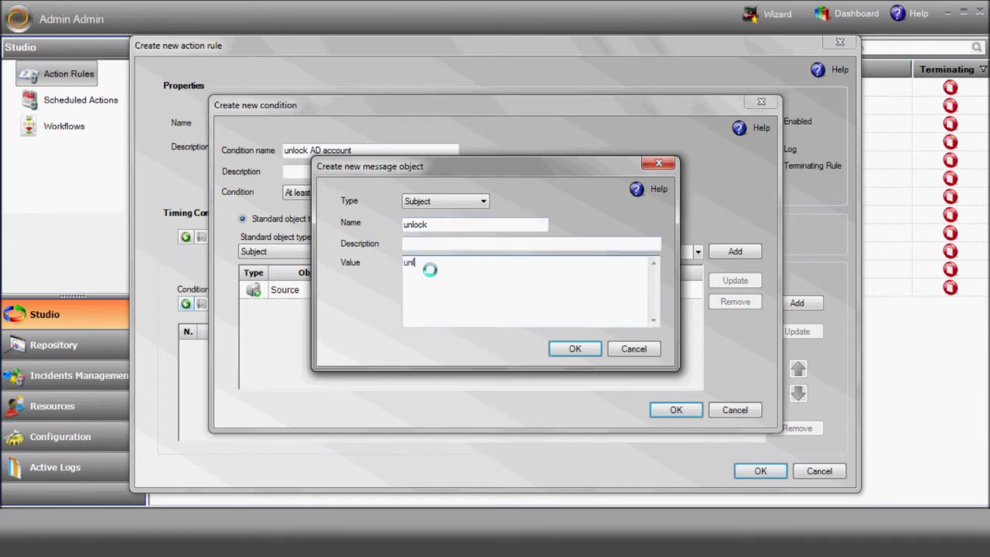
{"action": "left_click", "coordinate": [575, 348]}
{"action": "left_click", "coordinate": [506, 193]}
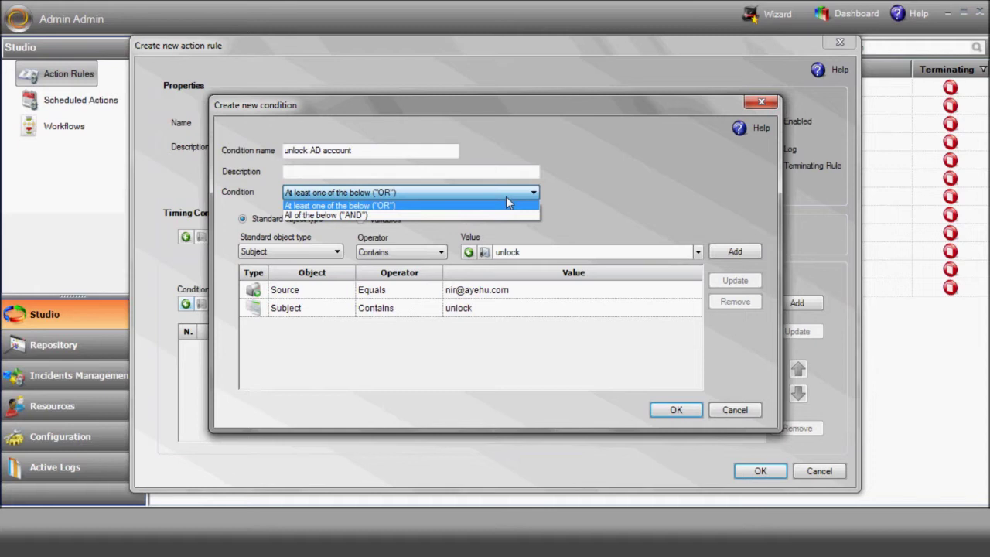
{"action": "left_click", "coordinate": [502, 215]}
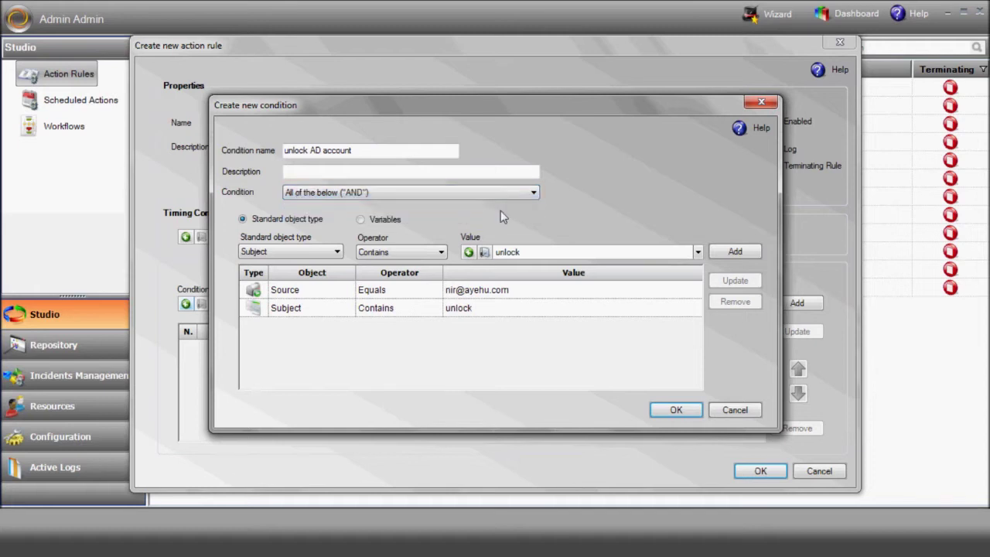
{"action": "left_click", "coordinate": [674, 410]}
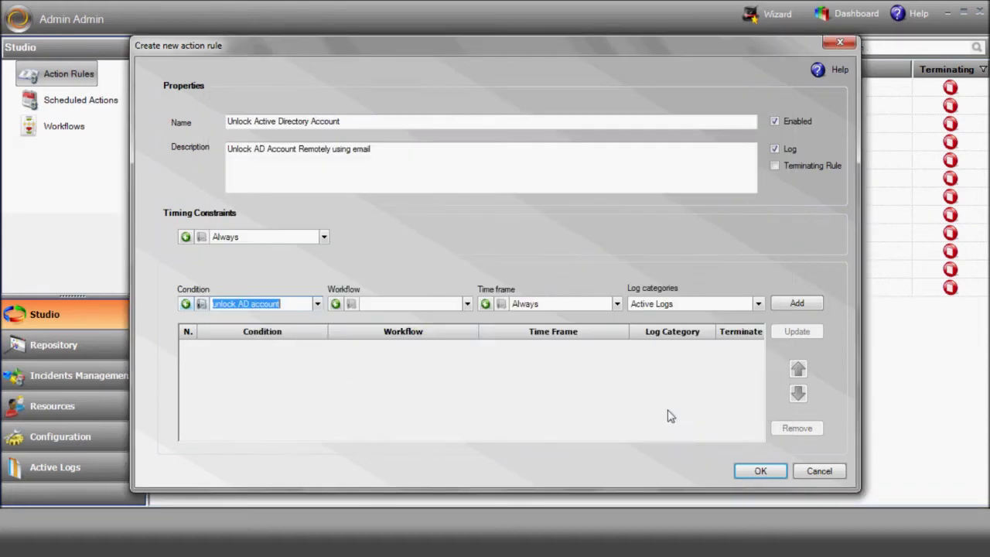
{"action": "left_click", "coordinate": [336, 304]}
Insert a String Functions Split step that splits %subject% on the Space key
{"action": "scroll", "coordinate": [95, 261], "scroll_direction": "down", "scroll_amount": 5}
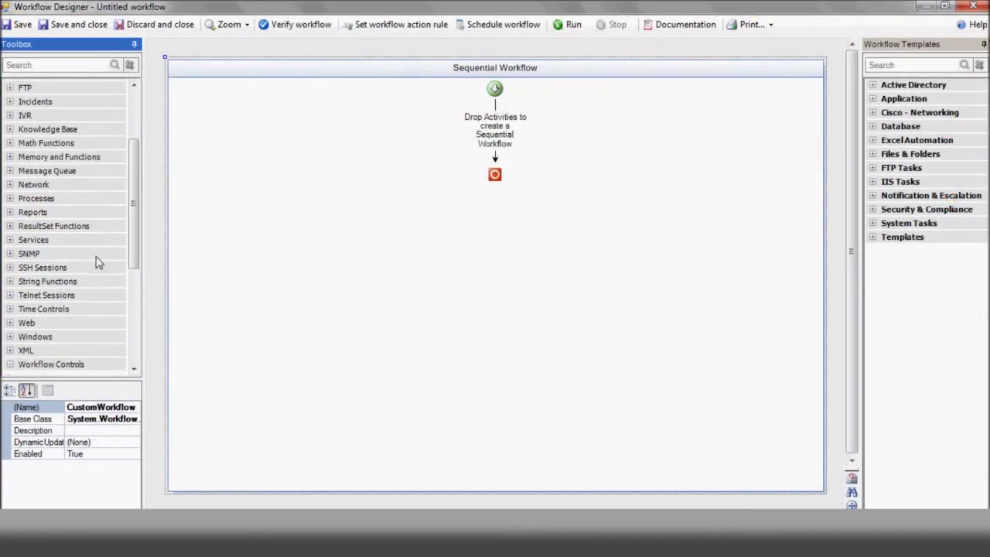
{"action": "left_click", "coordinate": [10, 281]}
{"action": "left_click_drag", "start_coordinate": [135, 195], "coordinate": [135, 255]}
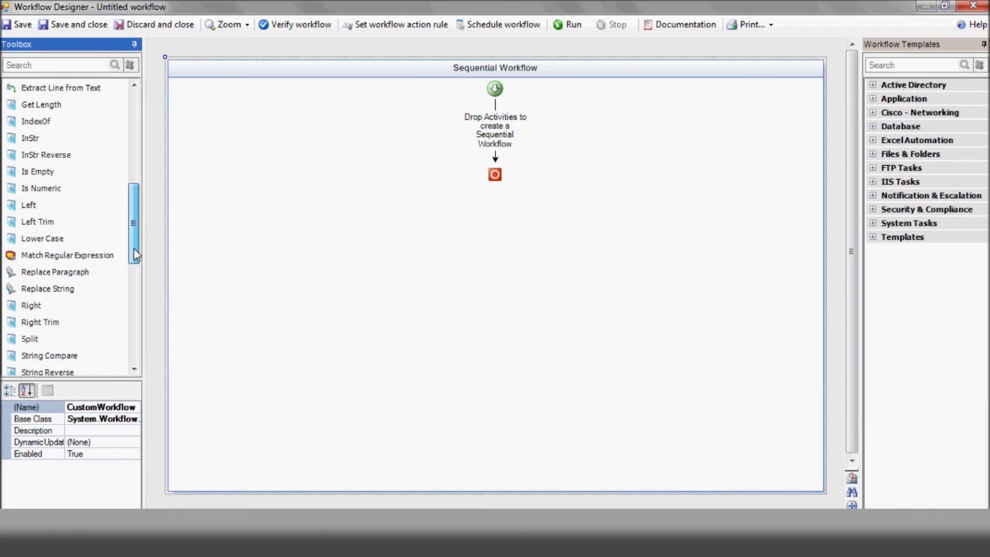
{"action": "left_click_drag", "start_coordinate": [135, 255], "coordinate": [136, 259]}
{"action": "left_click_drag", "start_coordinate": [84, 331], "coordinate": [491, 132]}
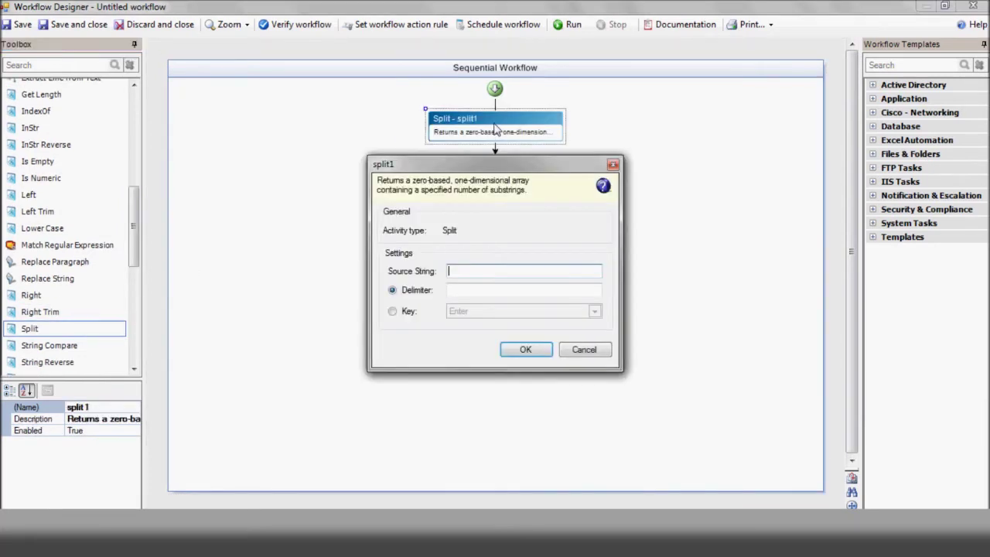
{"action": "type", "text": "%subject%"}
{"action": "left_click", "coordinate": [407, 311]}
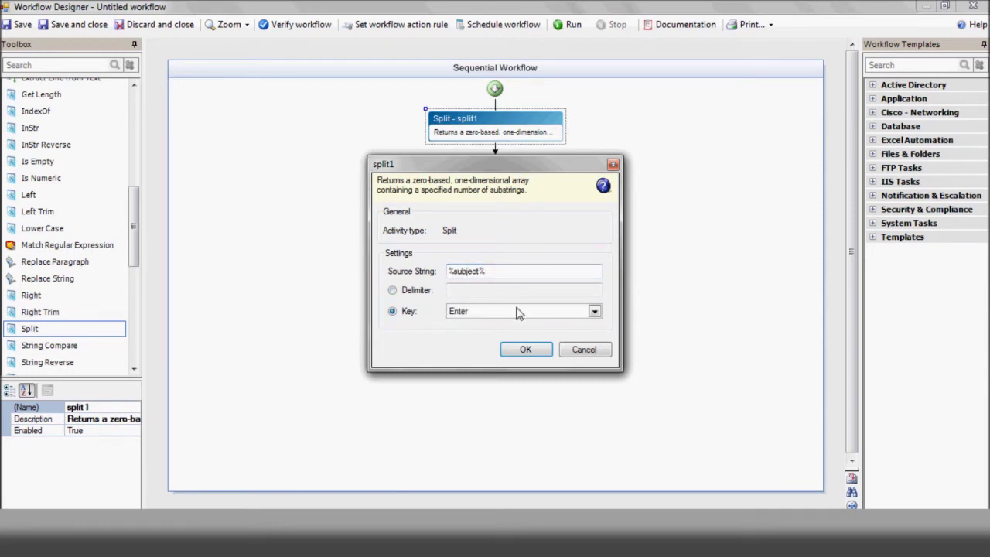
{"action": "left_click", "coordinate": [596, 311]}
{"action": "left_click", "coordinate": [568, 364]}
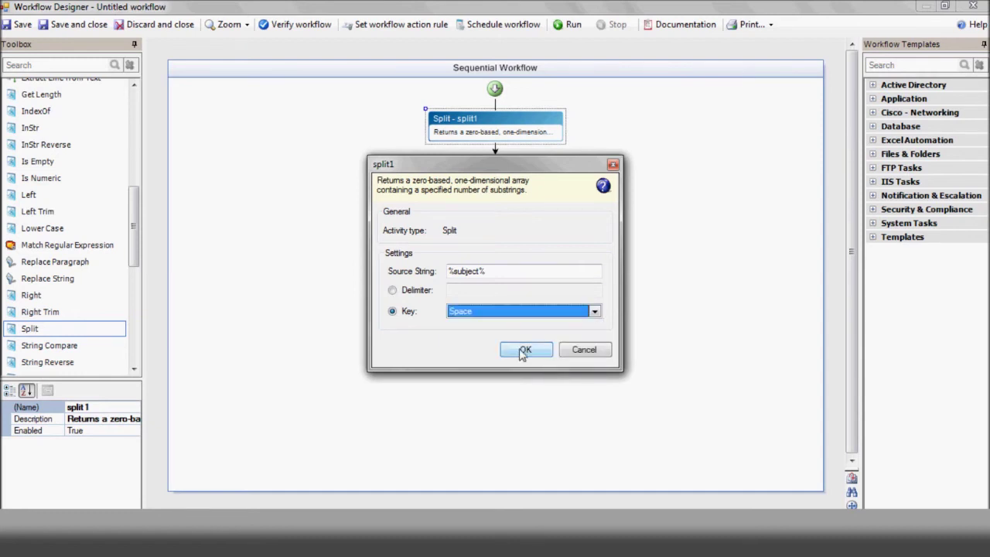
{"action": "left_click", "coordinate": [525, 350]}
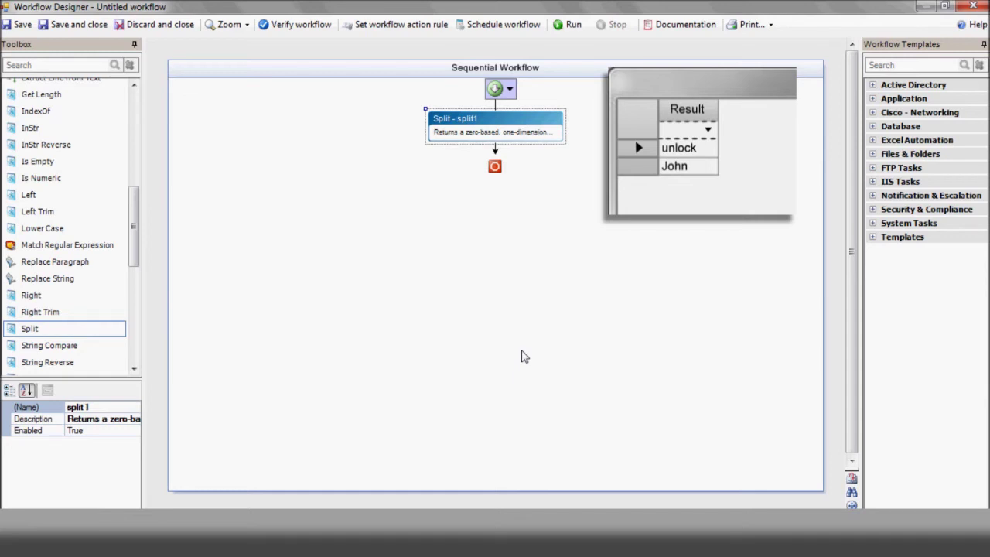
Add a Get Cell Value step reading row 2, column 1 of %split1%
{"action": "left_click_drag", "start_coordinate": [46, 208], "coordinate": [494, 154]}
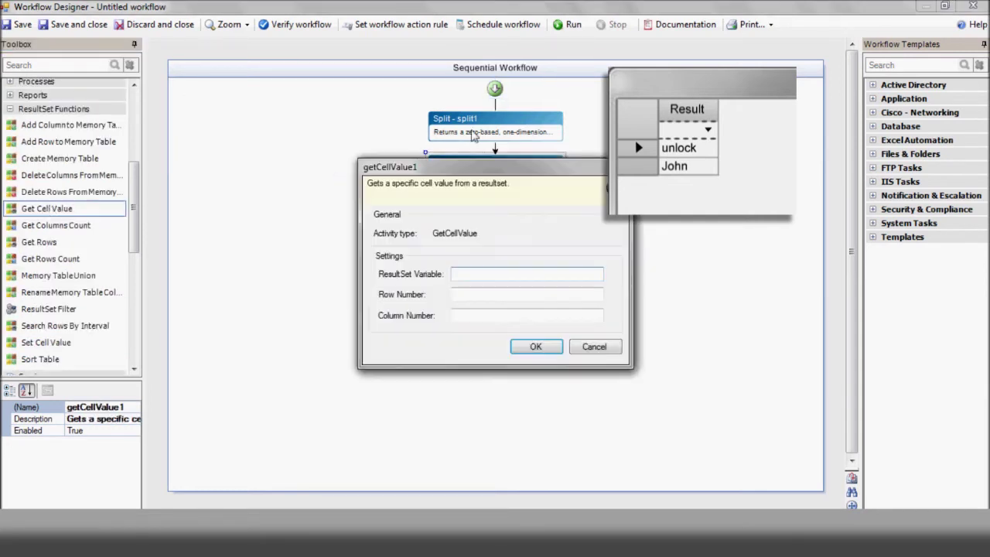
{"action": "left_click", "coordinate": [464, 274]}
{"action": "type", "text": "%split1%"}
{"action": "left_click", "coordinate": [499, 293]}
{"action": "type", "text": "2"}
{"action": "left_click", "coordinate": [484, 315]}
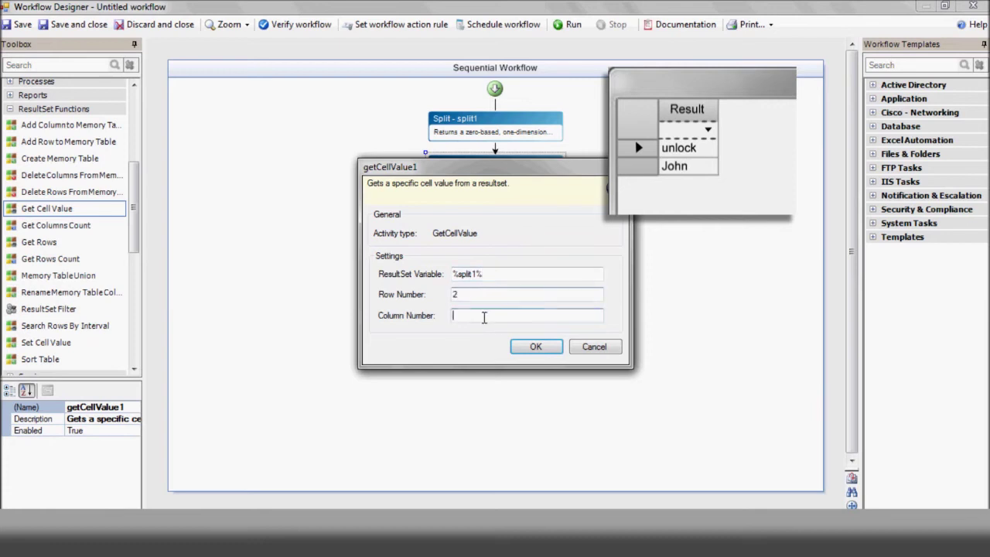
{"action": "type", "text": "1"}
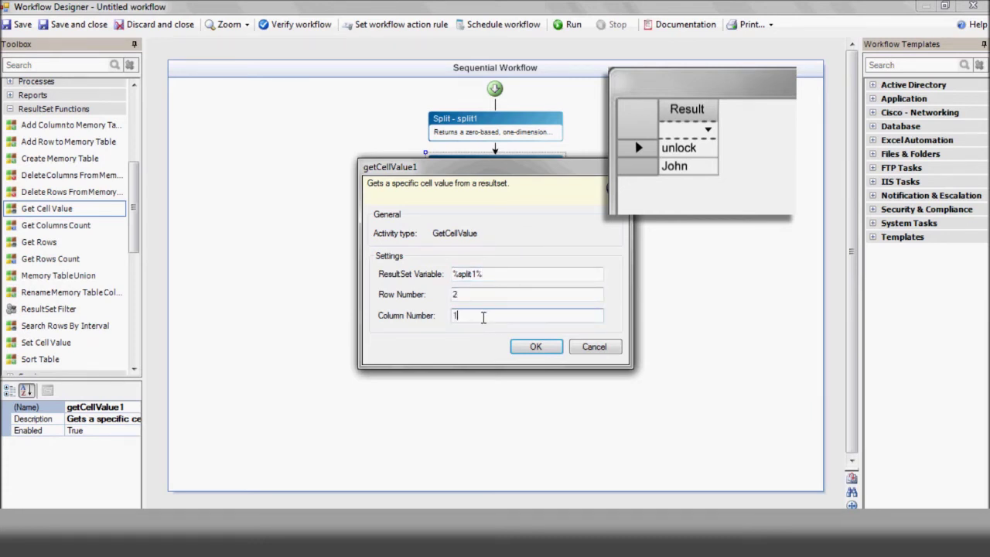
{"action": "key", "text": "Return"}
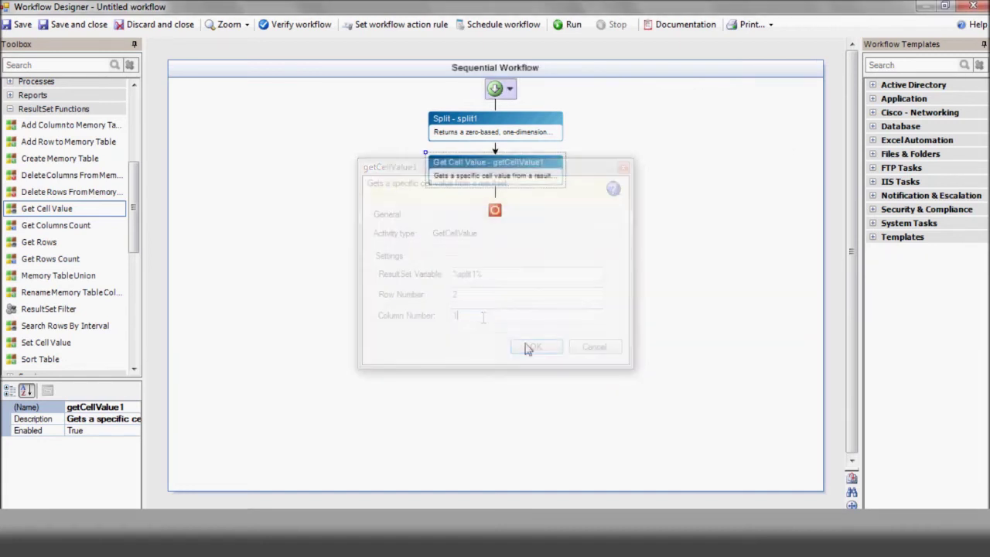
Rename the Get Cell Value step to UserName and add a Send Email step below it
{"action": "left_click", "coordinate": [58, 408]}
{"action": "type", "text": "UserName"}
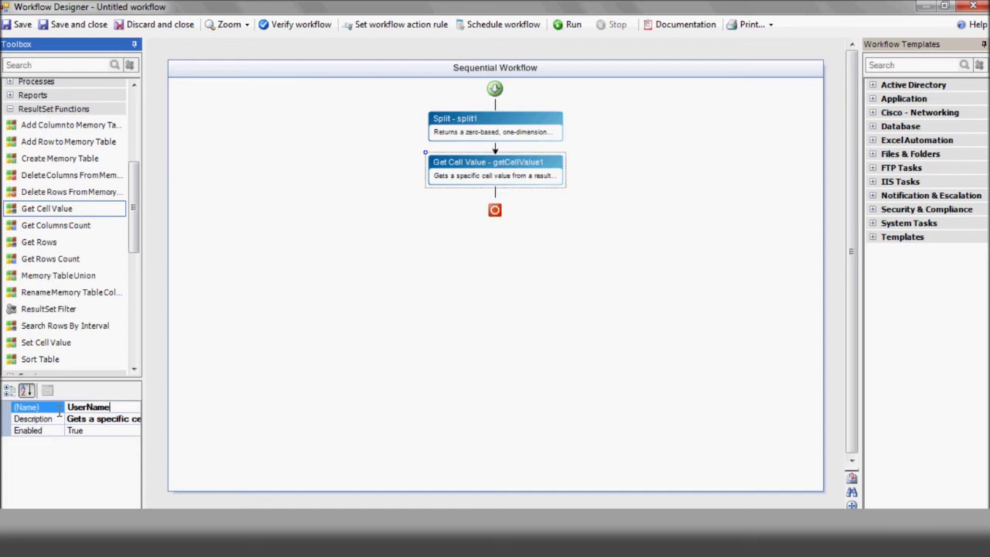
{"action": "key", "text": "Return"}
{"action": "scroll", "coordinate": [40, 161], "scroll_direction": "up", "scroll_amount": 5}
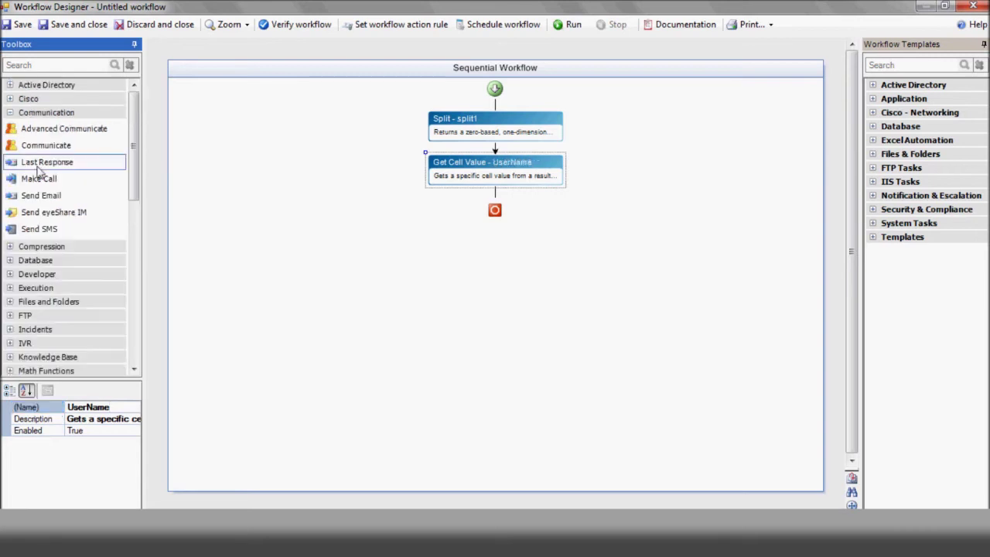
{"action": "left_click_drag", "start_coordinate": [40, 195], "coordinate": [495, 202]}
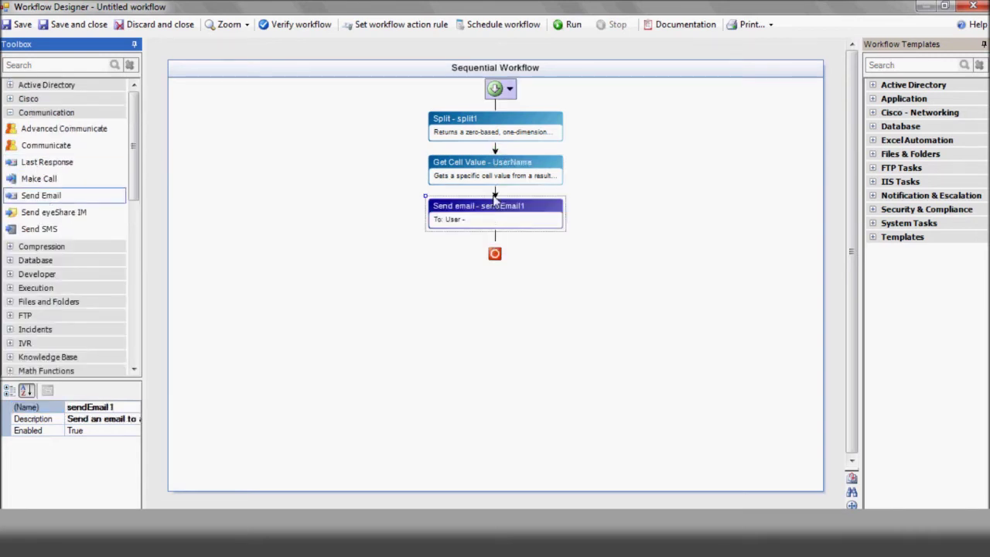
Give the email a 00:05:00 timeout, subject 'Please approve unlocking user %UserName%', body 'Reply yes'
{"action": "double_click", "coordinate": [493, 221]}
{"action": "left_click", "coordinate": [279, 102]}
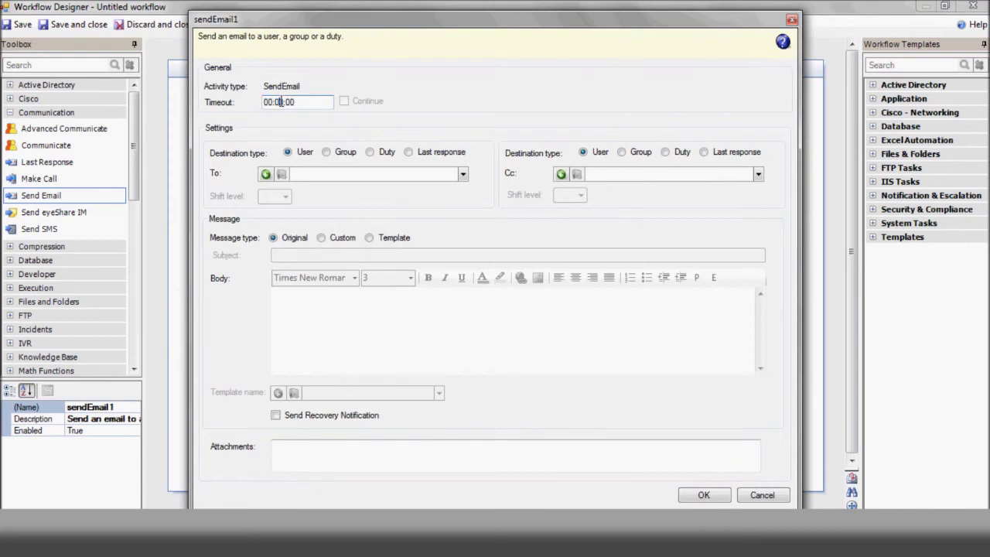
{"action": "type", "text": "5"}
{"action": "left_click", "coordinate": [266, 174]}
{"action": "left_click", "coordinate": [342, 238]}
{"action": "left_click", "coordinate": [312, 255]}
{"action": "type", "text": "Please ap"}
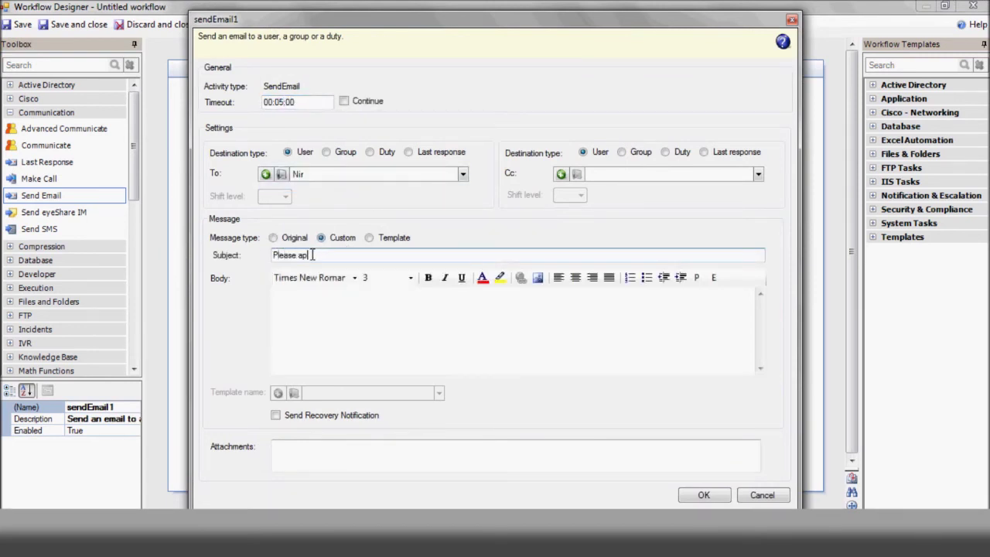
{"action": "type", "text": "prove unlocking user %UserName%"}
{"action": "left_click", "coordinate": [304, 303]}
{"action": "type", "text": "Reply yes"}
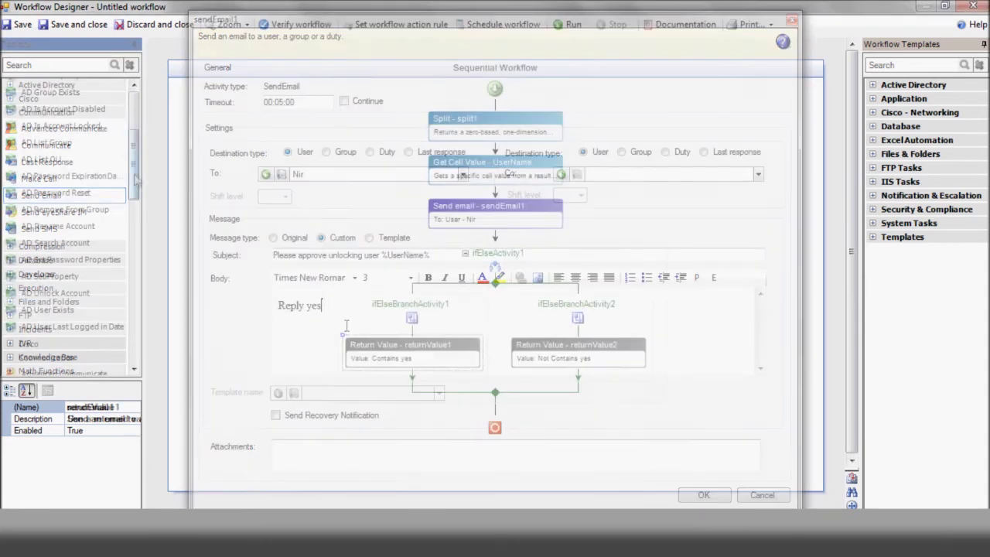
Add an AD Unlock Account step for %UserName%, path DC=AYEHU,DC=COM, host AYEHU-DC, administrator credentials
{"action": "left_click_drag", "start_coordinate": [55, 292], "coordinate": [410, 394]}
{"action": "double_click", "coordinate": [410, 396]}
{"action": "left_click", "coordinate": [451, 264]}
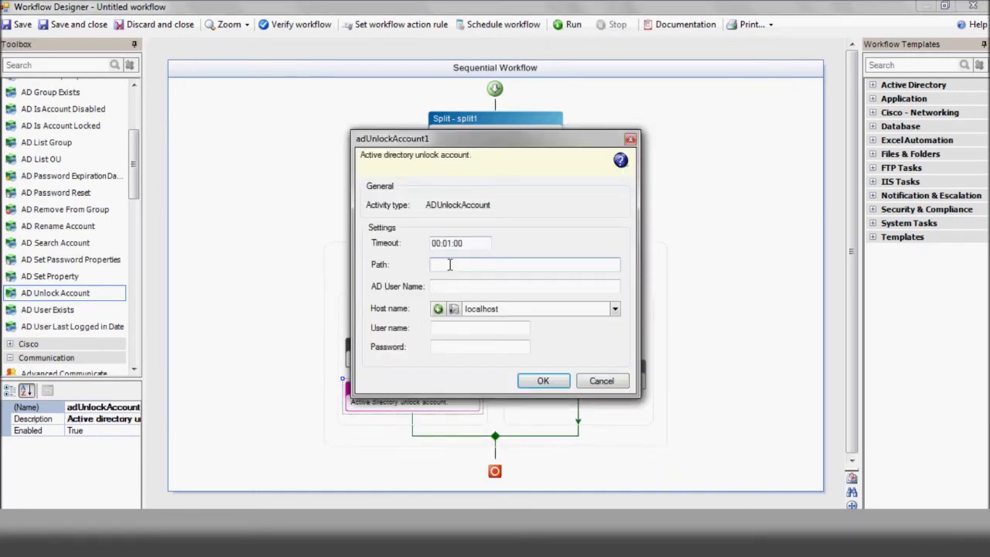
{"action": "type", "text": "DC=AYEHU,DC=COM"}
{"action": "left_click", "coordinate": [451, 286]}
{"action": "type", "text": "%"}
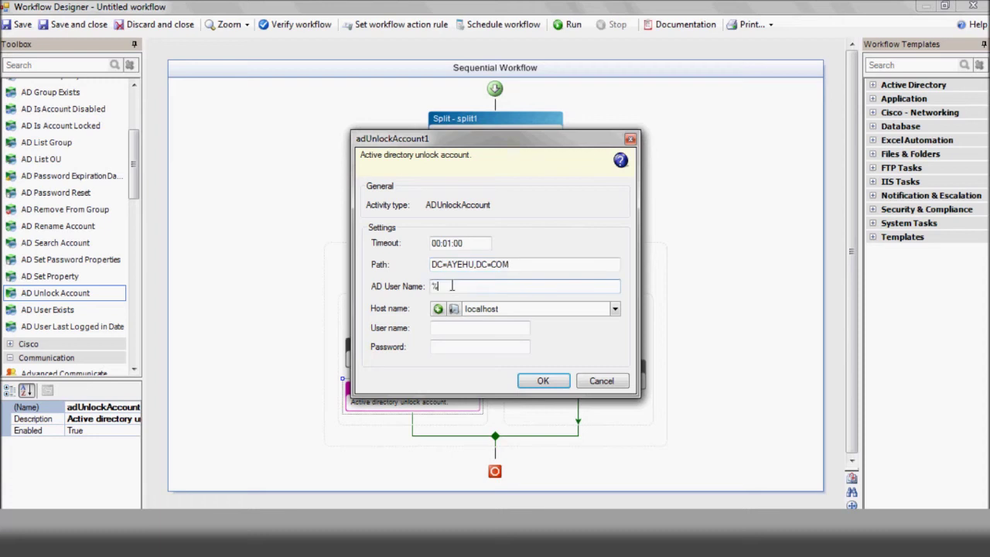
{"action": "type", "text": "UserName%"}
{"action": "left_click", "coordinate": [614, 308]}
{"action": "type", "text": "a"}
{"action": "left_click", "coordinate": [541, 340]}
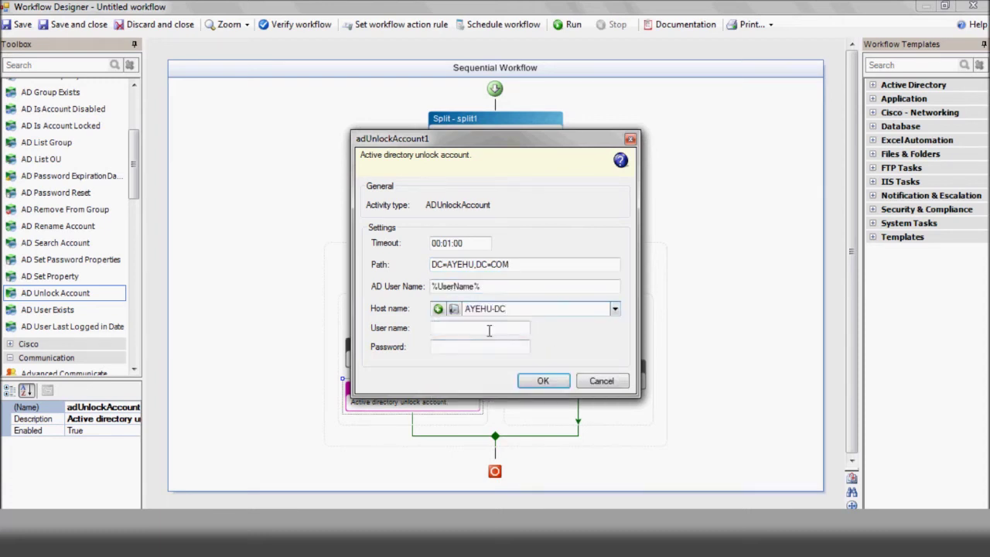
{"action": "left_click", "coordinate": [489, 330]}
{"action": "type", "text": "administrator"}
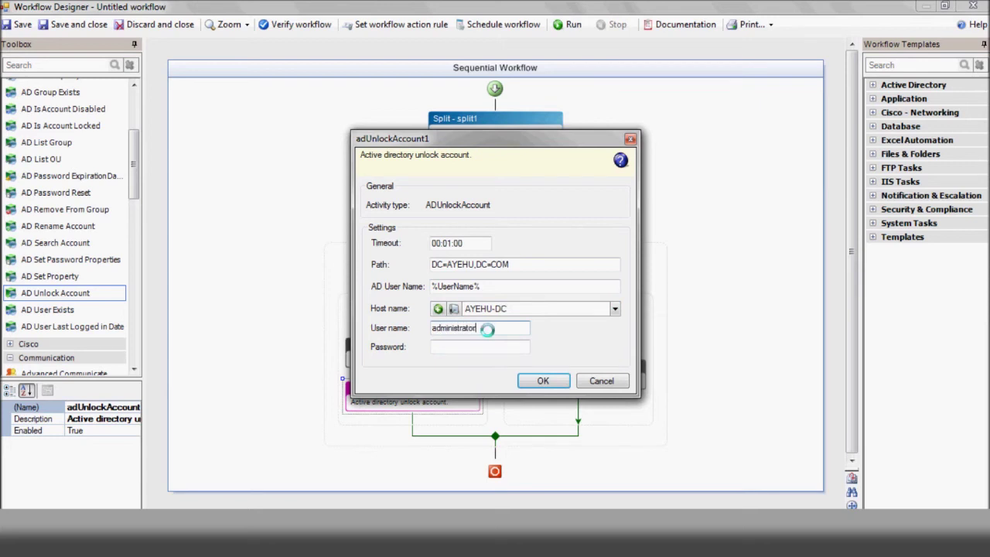
{"action": "left_click", "coordinate": [491, 348]}
{"action": "key", "text": "Return"}
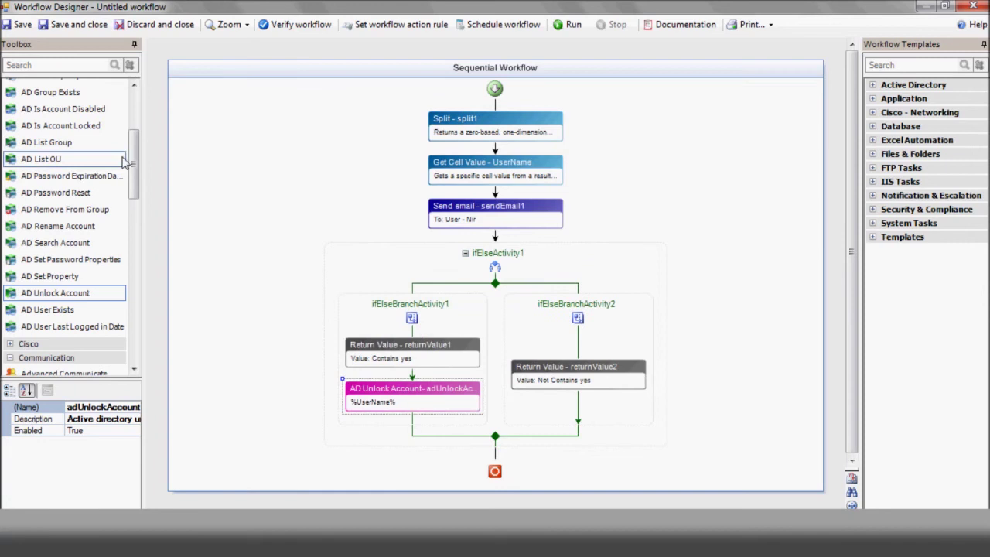
Add an If-Else below the unlock step with a Failure branch that also handles timeouts
{"action": "left_click_drag", "start_coordinate": [123, 163], "coordinate": [128, 319]}
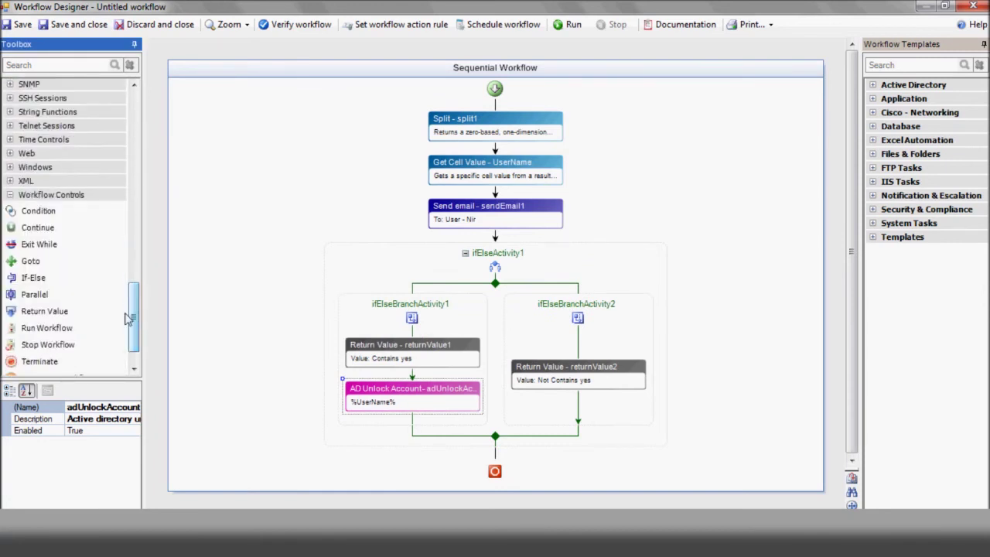
{"action": "left_click_drag", "start_coordinate": [34, 278], "coordinate": [412, 418]}
{"action": "left_click", "coordinate": [700, 372]}
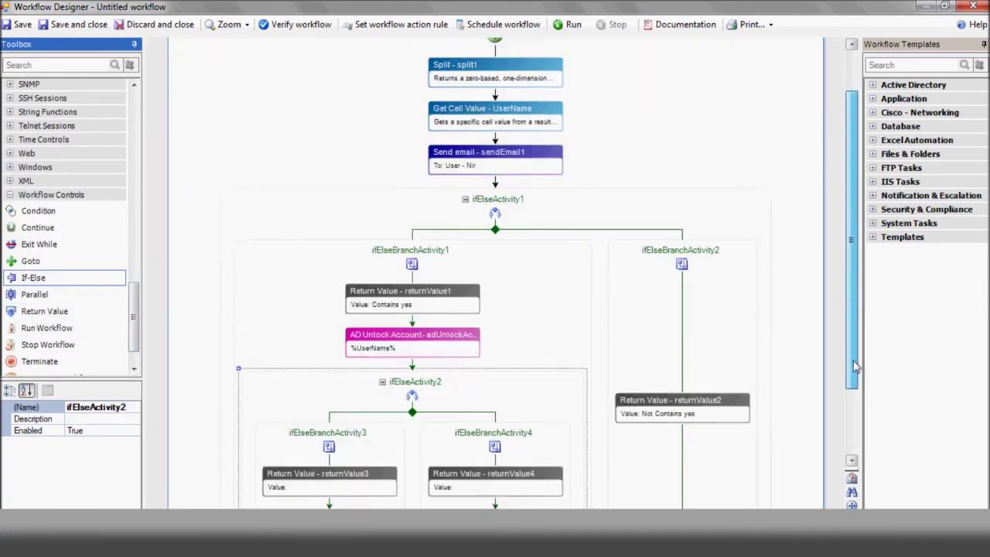
{"action": "scroll", "coordinate": [495, 310], "scroll_direction": "down", "scroll_amount": 3}
{"action": "double_click", "coordinate": [479, 364]}
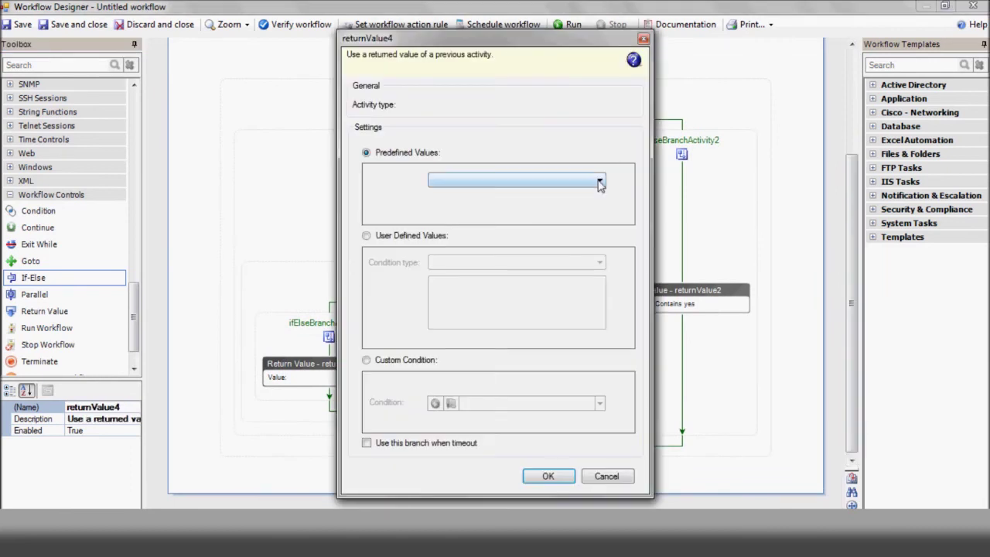
{"action": "left_click", "coordinate": [599, 181]}
{"action": "left_click", "coordinate": [588, 194]}
{"action": "left_click", "coordinate": [366, 442]}
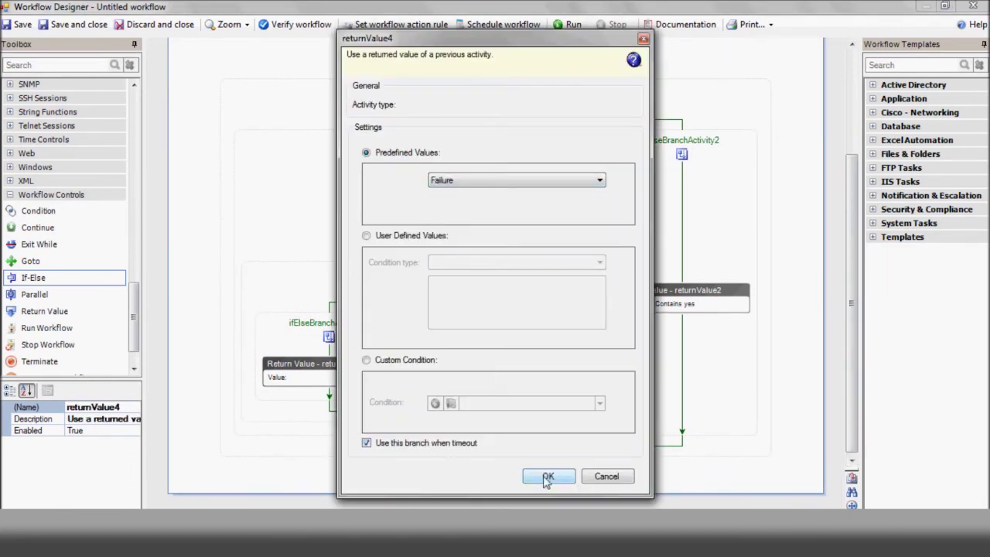
{"action": "left_click", "coordinate": [548, 476]}
Set the other branch to Success and place a Send Email step under the Failure branch
{"action": "double_click", "coordinate": [301, 369]}
{"action": "left_click", "coordinate": [600, 180]}
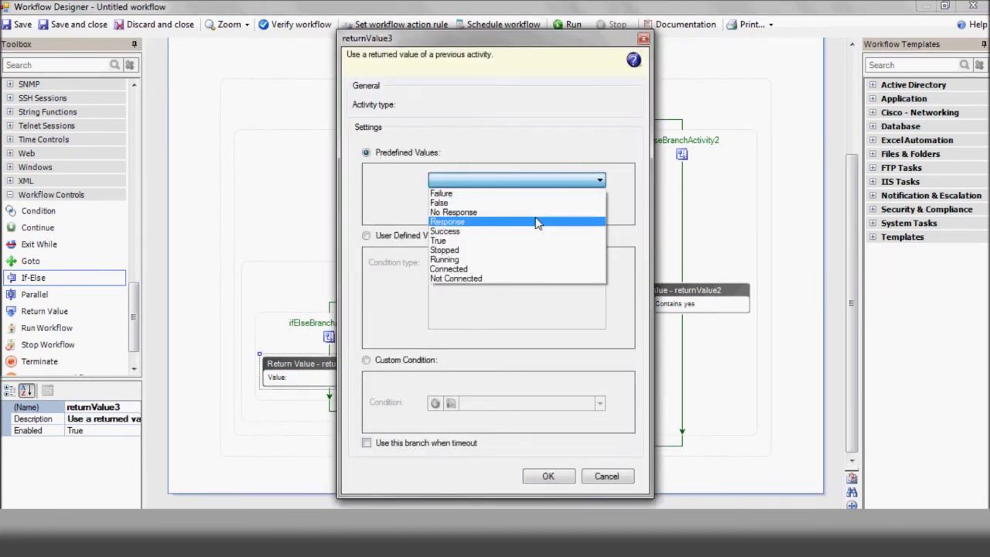
{"action": "left_click", "coordinate": [525, 231]}
{"action": "left_click", "coordinate": [548, 477]}
{"action": "left_click_drag", "start_coordinate": [135, 332], "coordinate": [137, 202]}
{"action": "left_click_drag", "start_coordinate": [41, 312], "coordinate": [498, 402]}
Configure the failure email with subject 'Failed to unlock user %UserName%', then add a Success-branch email step
{"action": "double_click", "coordinate": [483, 423]}
{"action": "left_click", "coordinate": [462, 174]}
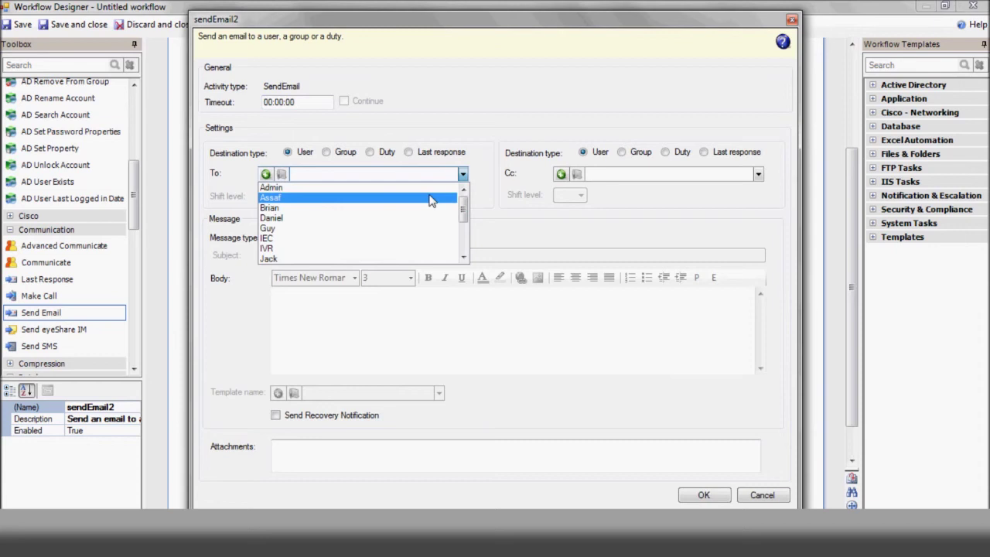
{"action": "type", "text": "Nir"}
{"action": "left_click", "coordinate": [428, 188]}
{"action": "left_click", "coordinate": [320, 237]}
{"action": "left_click", "coordinate": [341, 255]}
{"action": "type", "text": "Failed to "}
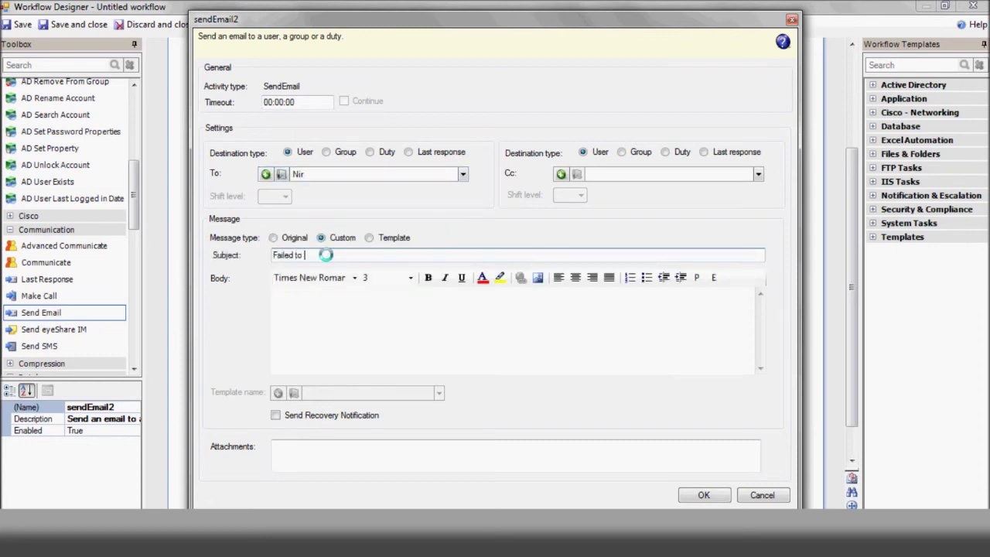
{"action": "type", "text": "unlock user %UserName%"}
{"action": "left_click", "coordinate": [309, 305]}
{"action": "type", "text": "Please check"}
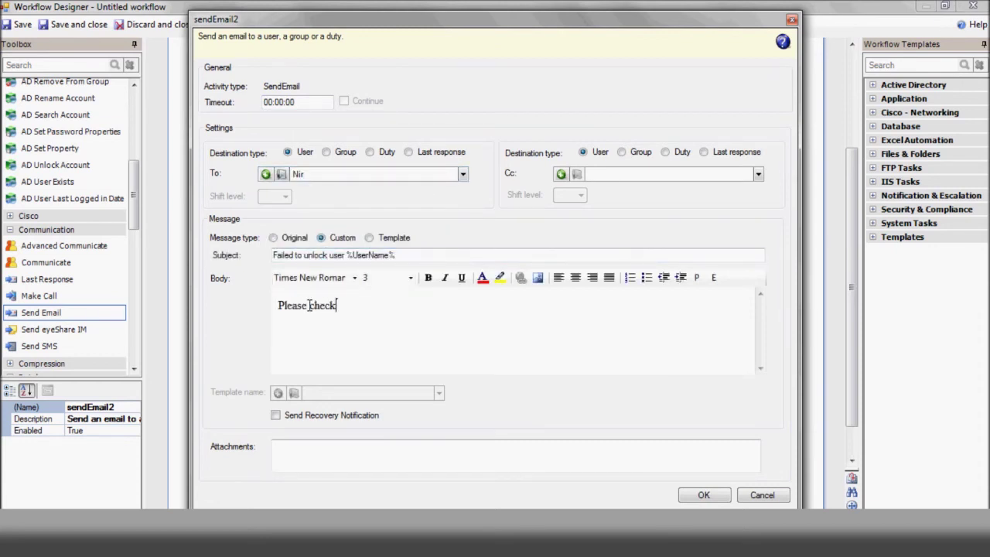
{"action": "left_click", "coordinate": [703, 495]}
{"action": "left_click_drag", "start_coordinate": [173, 304], "coordinate": [313, 422]}
Give the success email a custom subject and pasted body 'User %UserName% has been successfully unlocked'
{"action": "double_click", "coordinate": [313, 421]}
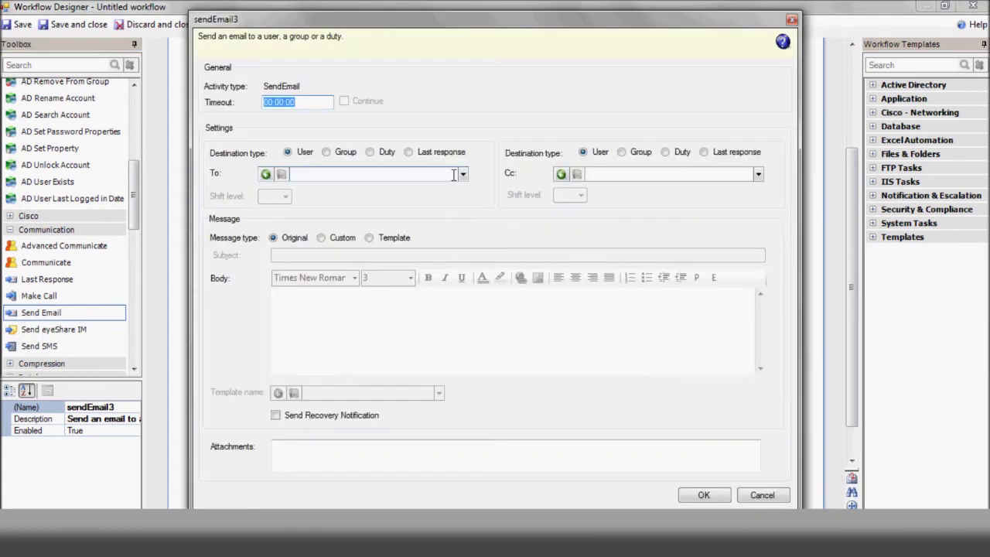
{"action": "left_click", "coordinate": [332, 237]}
{"action": "left_click", "coordinate": [320, 255]}
{"action": "type", "text": "User %User"}
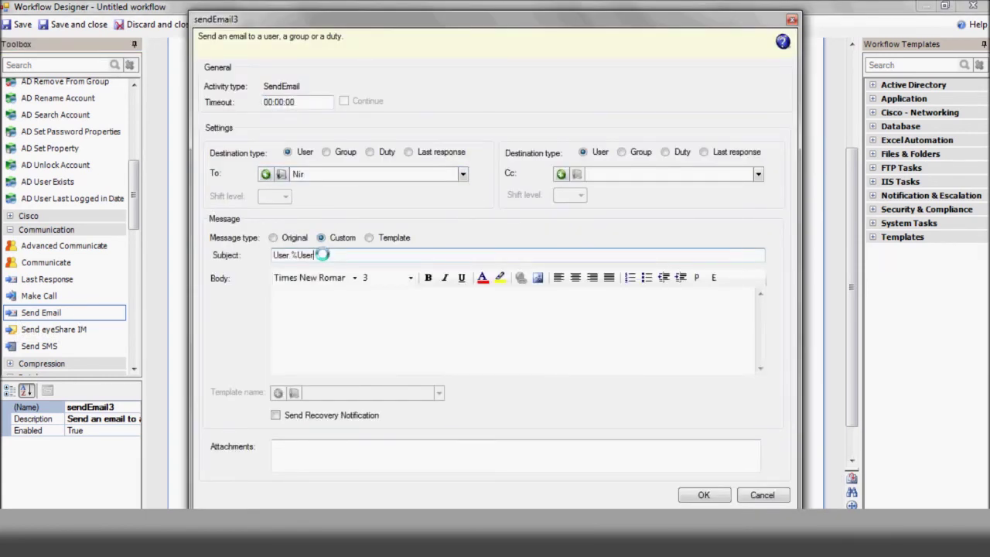
{"action": "type", "text": "Name% has been successfully unlocked"}
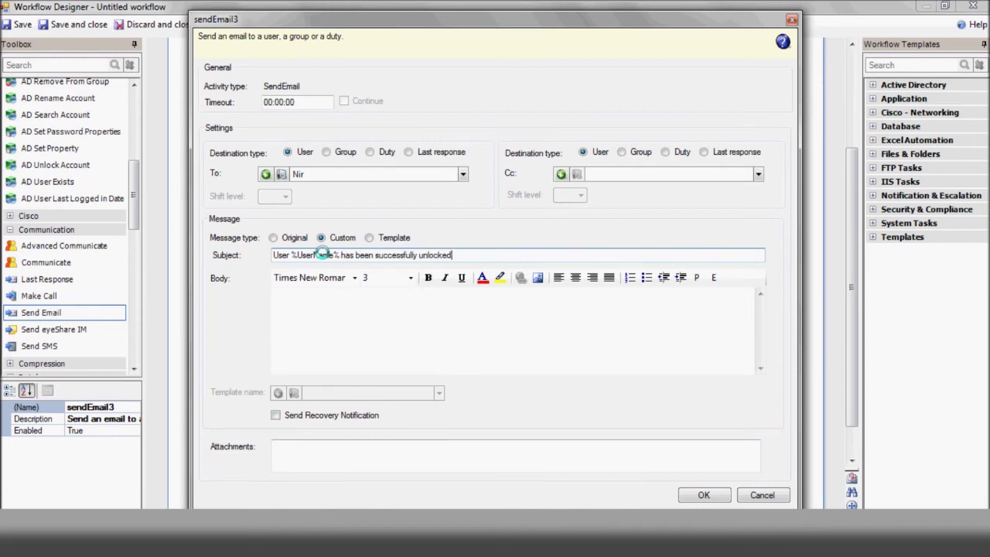
{"action": "left_click_drag", "start_coordinate": [458, 256], "coordinate": [275, 255]}
{"action": "key", "text": "ctrl+c"}
{"action": "left_click", "coordinate": [340, 312]}
{"action": "key", "text": "ctrl+v"}
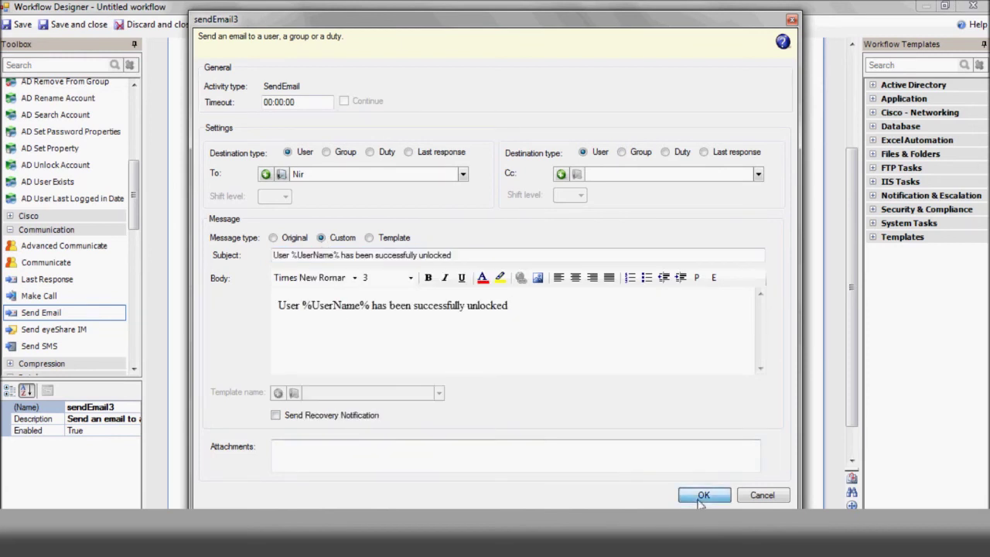
{"action": "left_click", "coordinate": [703, 494]}
{"action": "left_click_drag", "start_coordinate": [857, 387], "coordinate": [856, 317]}
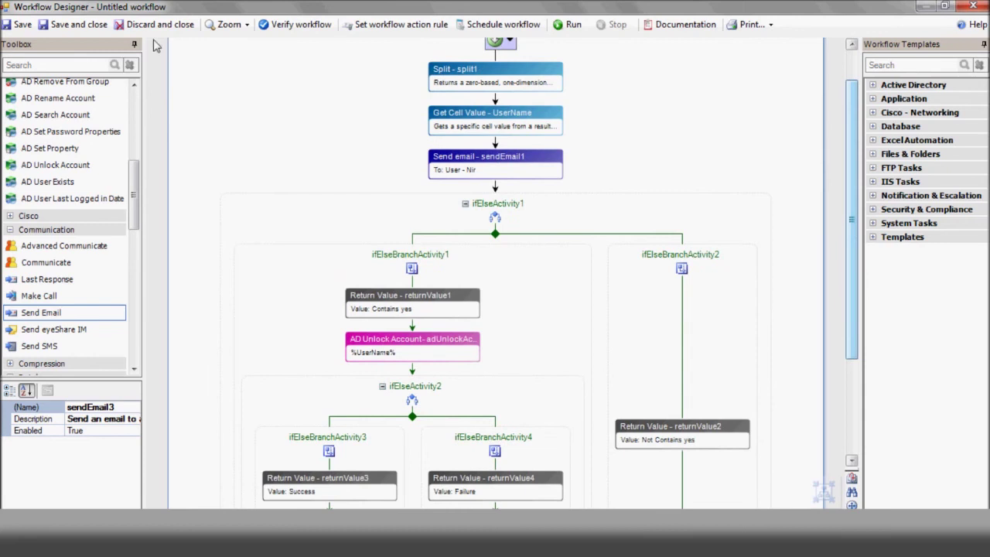
Save the workflow as 'Unlock Active Directory Account' with description 'Unlock AD account remotely using email'
{"action": "left_click", "coordinate": [78, 26]}
{"action": "type", "text": "Unlock Act"}
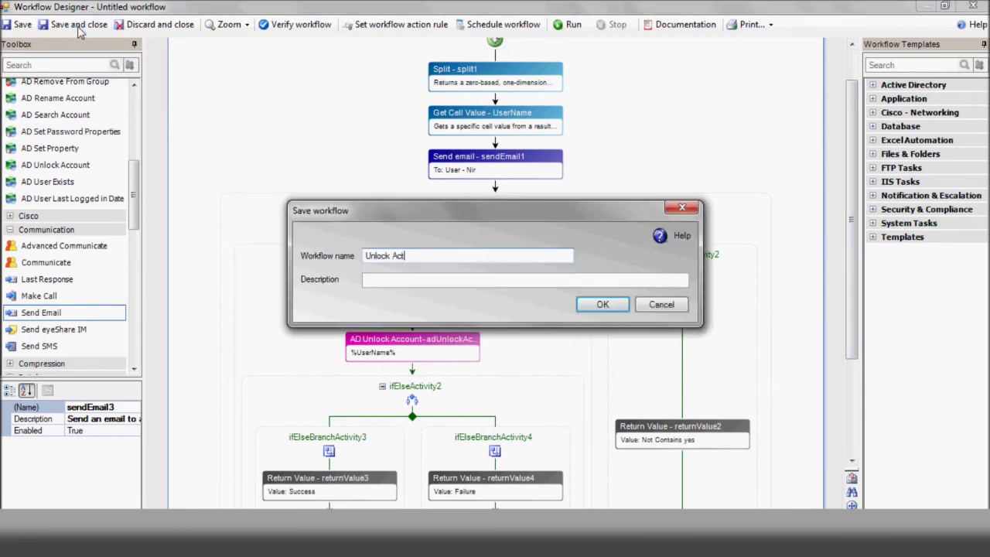
{"action": "type", "text": "ive Directory Account"}
{"action": "left_click", "coordinate": [388, 283]}
{"action": "type", "text": "Unlock AD account remotely using email"}
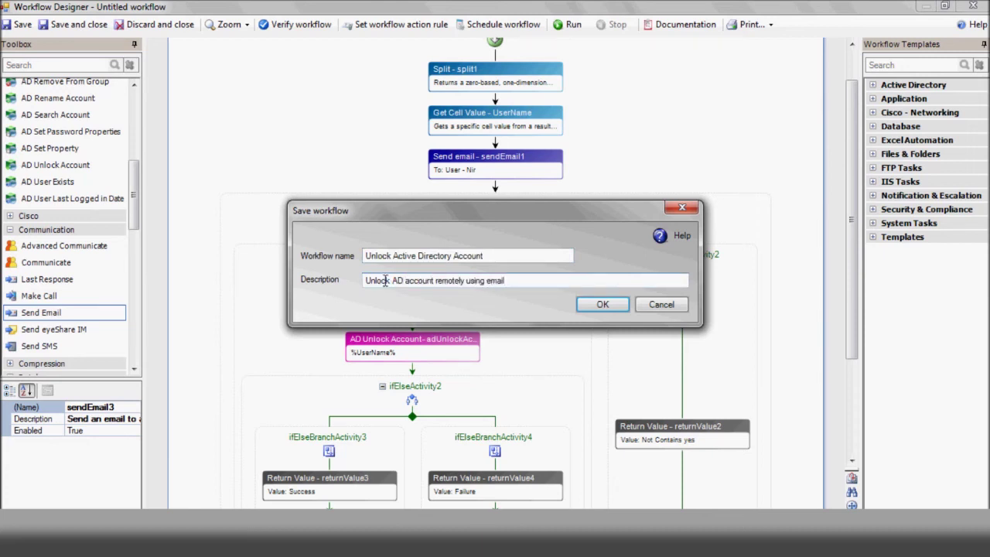
{"action": "left_click", "coordinate": [598, 306]}
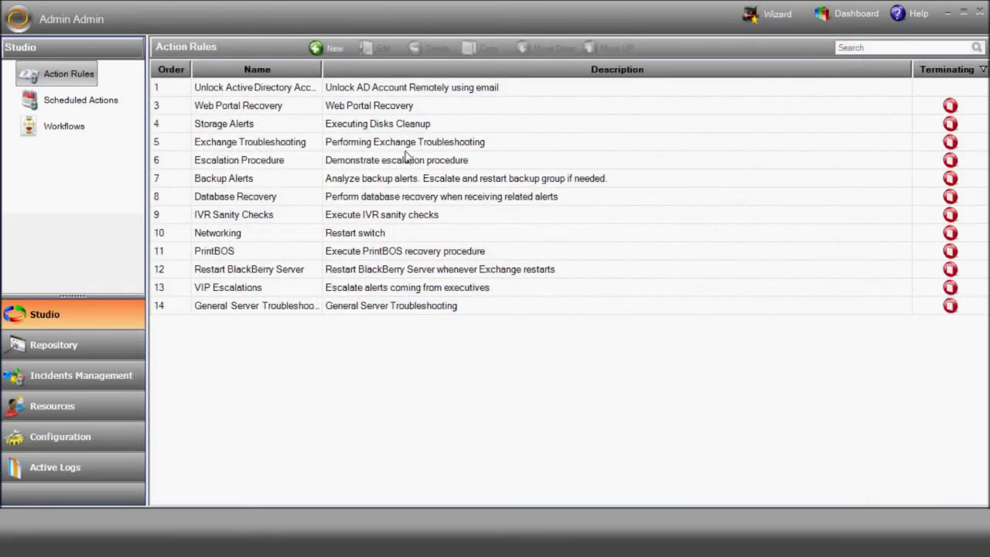
{"action": "left_click", "coordinate": [296, 90]}
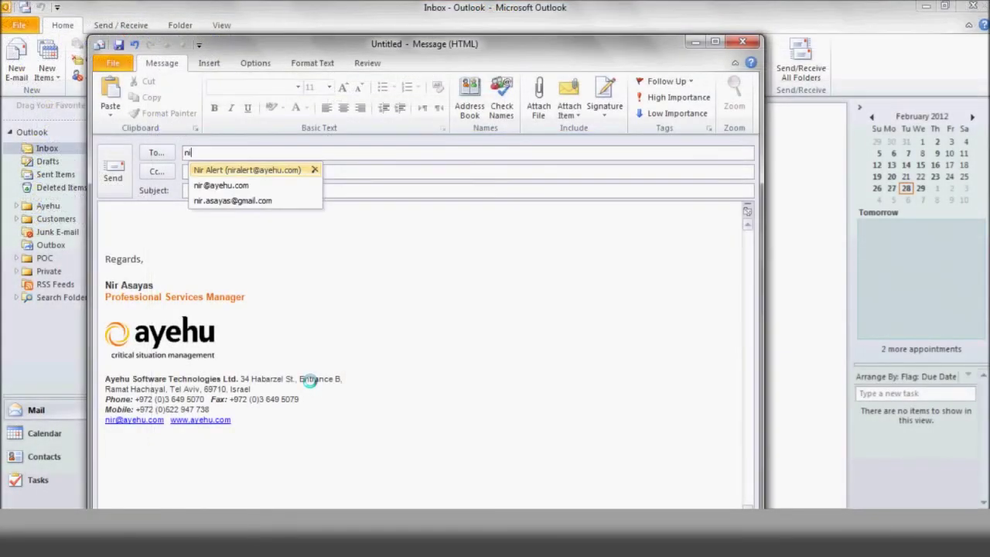
Send the suggested recipient an 'unlock' request email naming the test user, then return to eyeShare
{"action": "key", "text": "Return"}
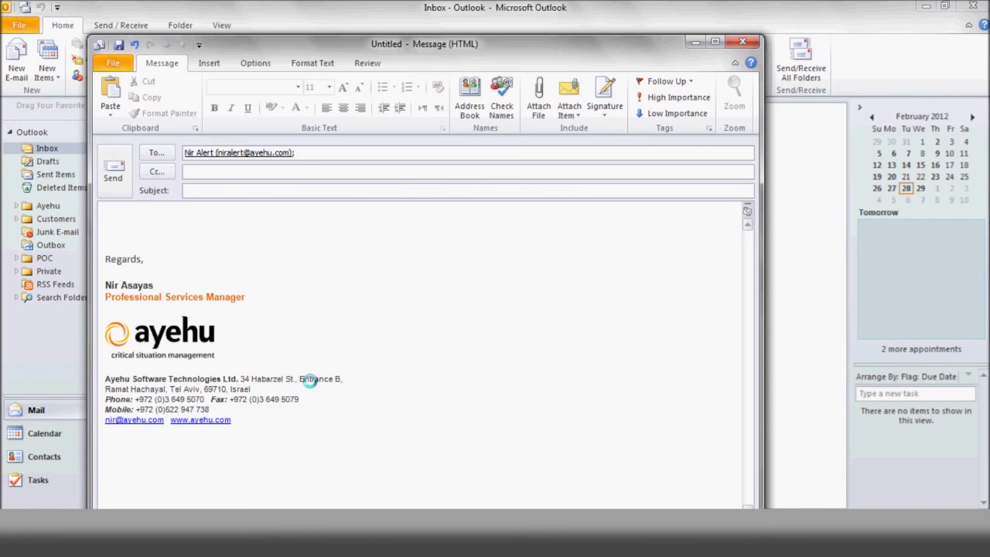
{"action": "type", "text": "unlock John"}
{"action": "left_click", "coordinate": [114, 175]}
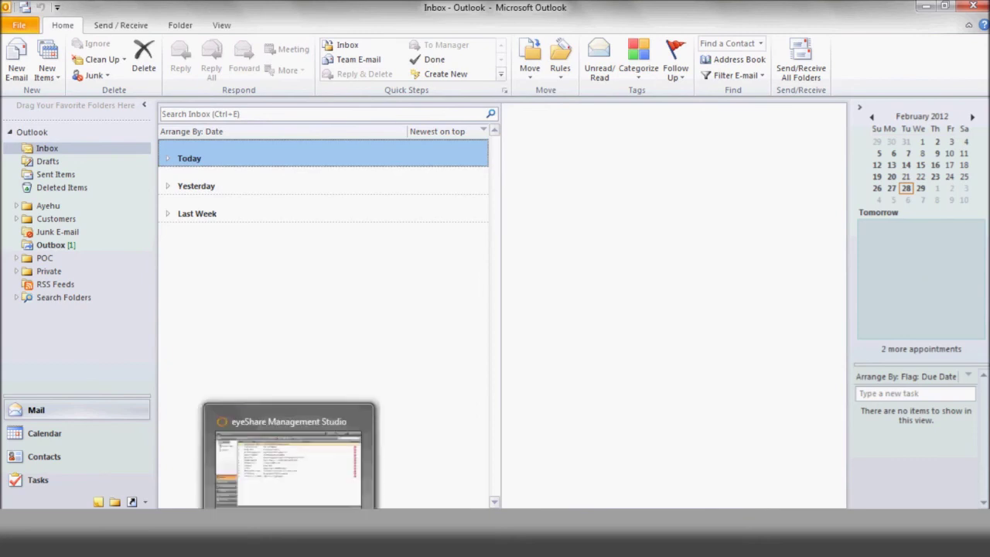
{"action": "left_click", "coordinate": [283, 485]}
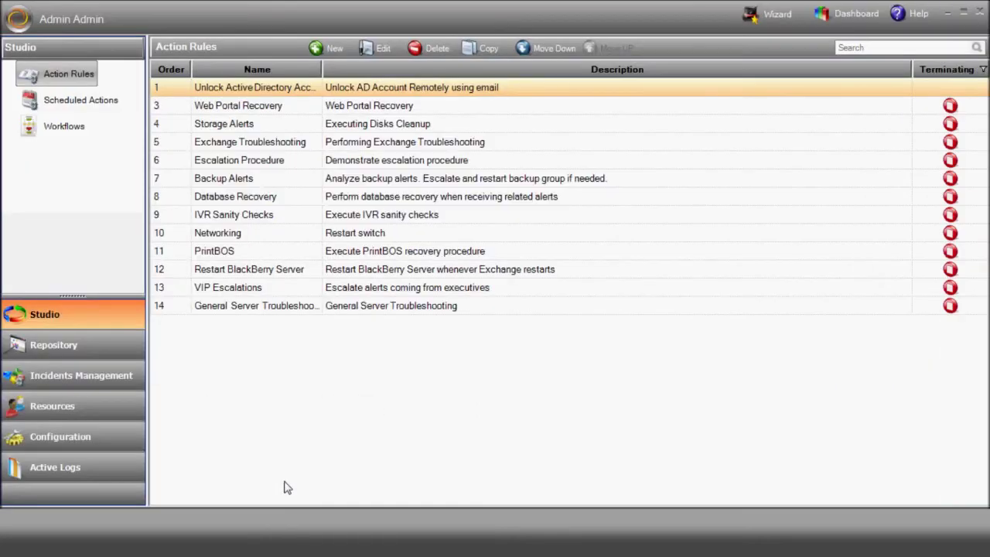
Open the newest Unlock Active Directory log entry's details and enter the 'yes' approval reply
{"action": "left_click", "coordinate": [125, 466]}
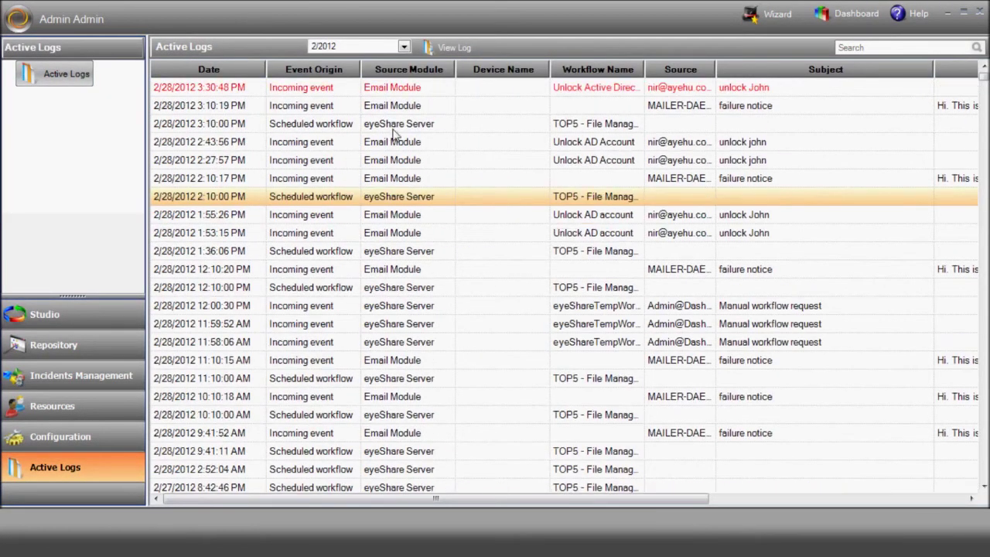
{"action": "double_click", "coordinate": [390, 89]}
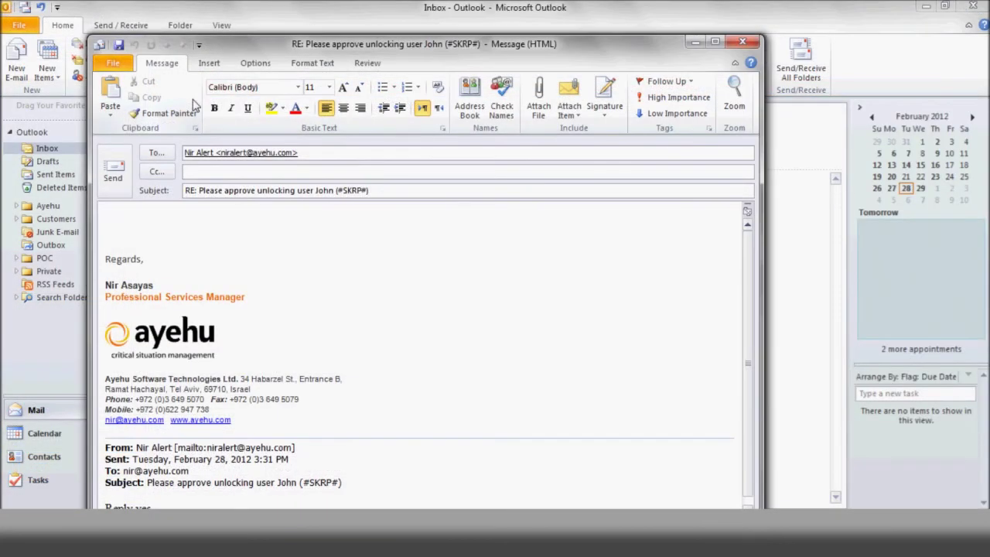
{"action": "type", "text": "yes"}
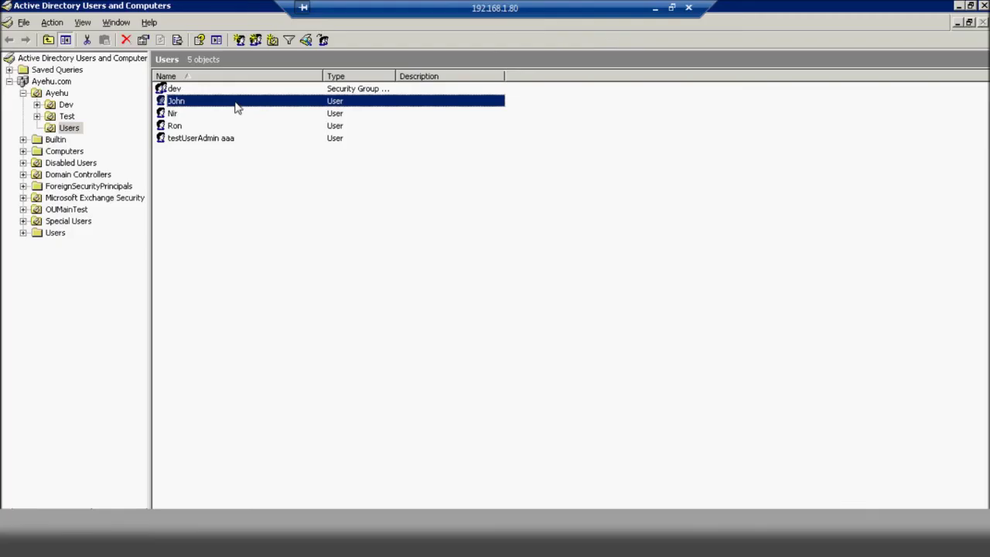
Open the test user's Properties on the Account tab to verify 'Account is locked out' is cleared
{"action": "right_click", "coordinate": [236, 107]}
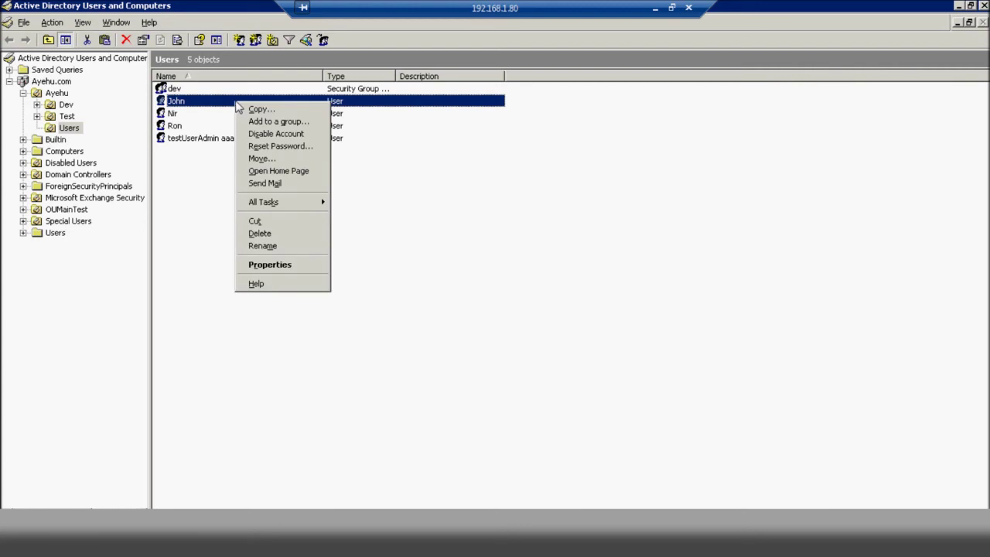
{"action": "left_click", "coordinate": [292, 265]}
{"action": "left_click", "coordinate": [450, 186]}
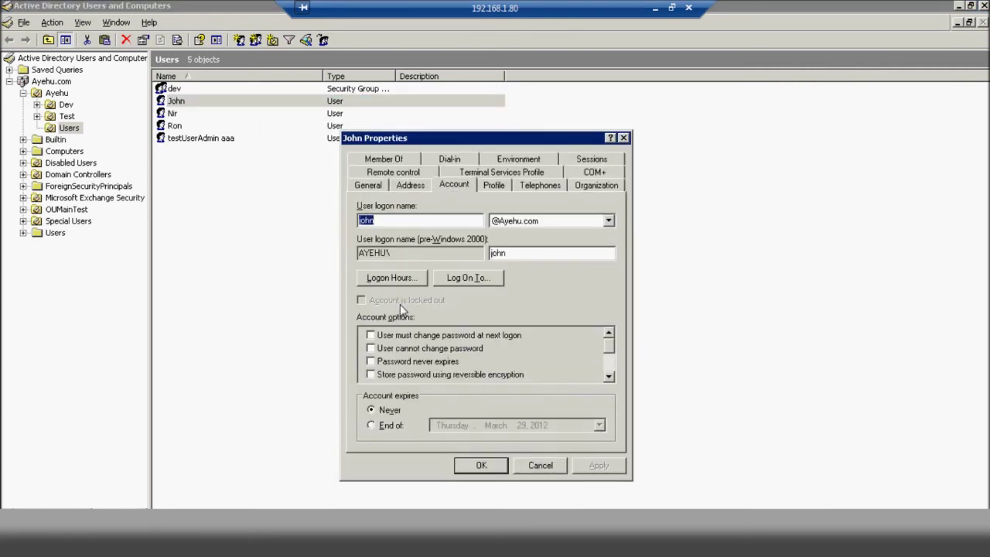